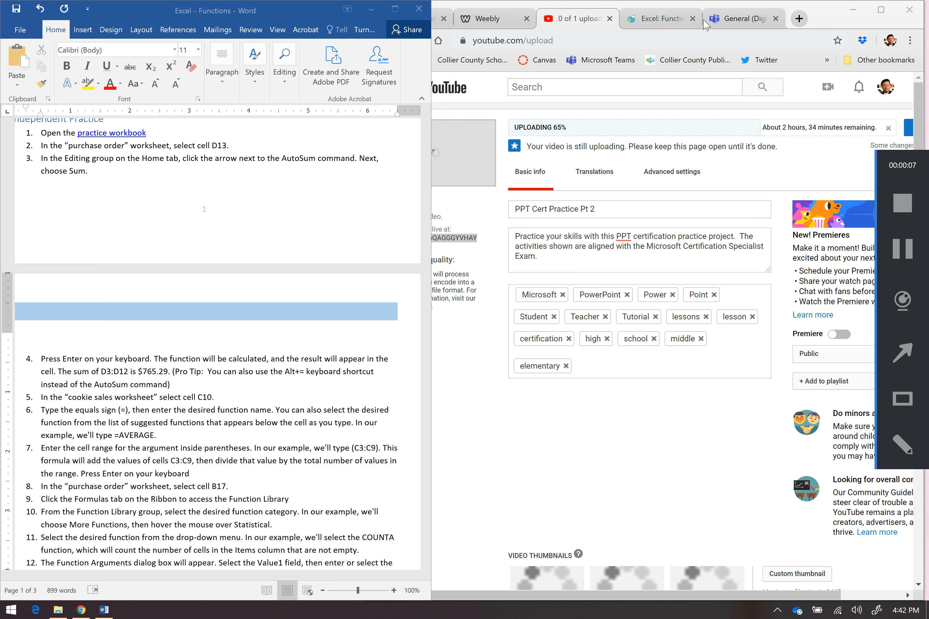
# Minimize the browser and open the practice workbook from the link in the instructions document
pyautogui.click(847, 13)
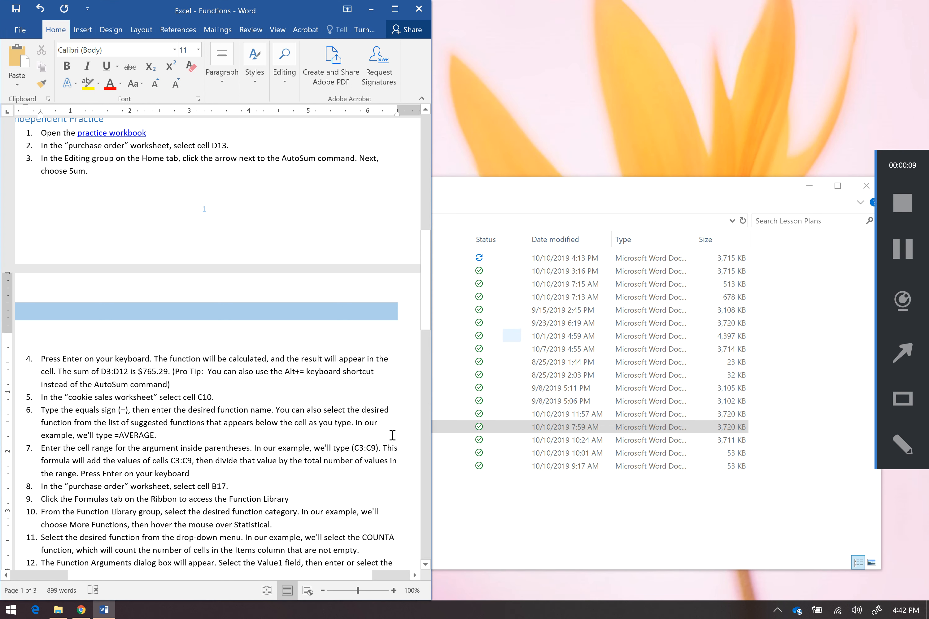
pyautogui.keyDown('ctrl'); pyautogui.click(128, 136); pyautogui.keyUp('ctrl')
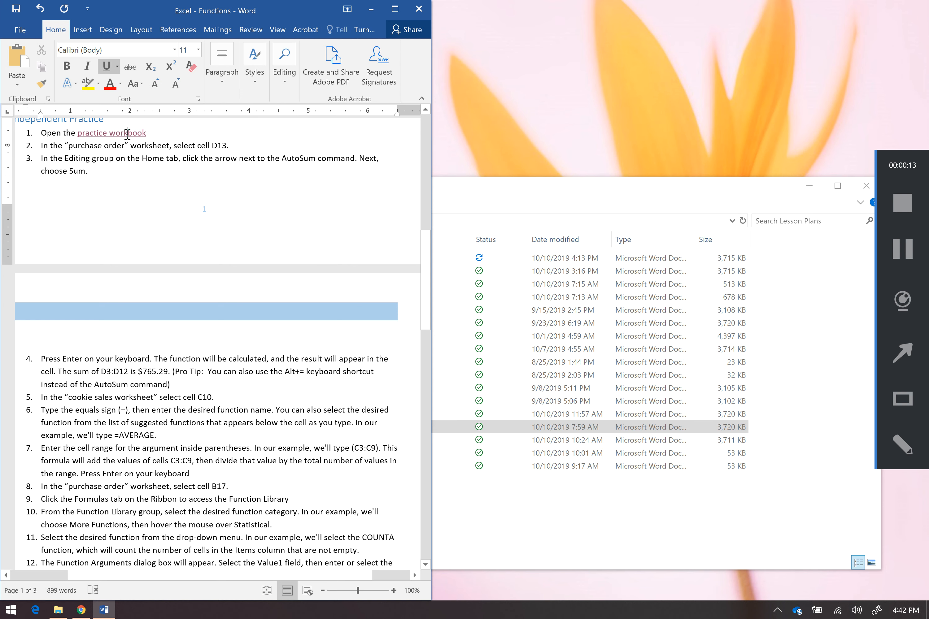
pyautogui.click(518, 388)
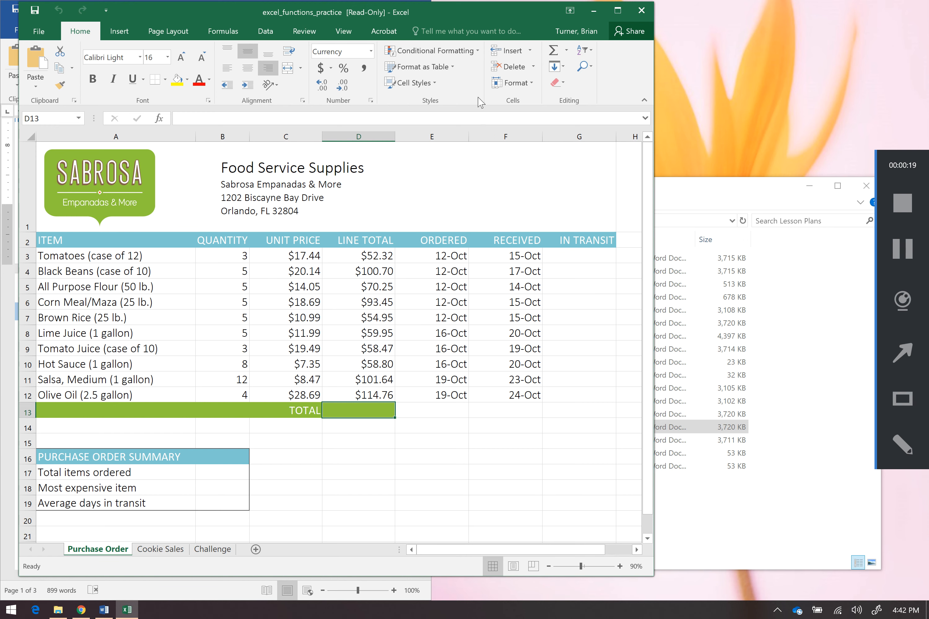
# Reposition the workbook window and browse the Cookie Sales, Challenge and Purchase Order sheets
pyautogui.moveTo(449, 15); pyautogui.dragTo(631, 32)
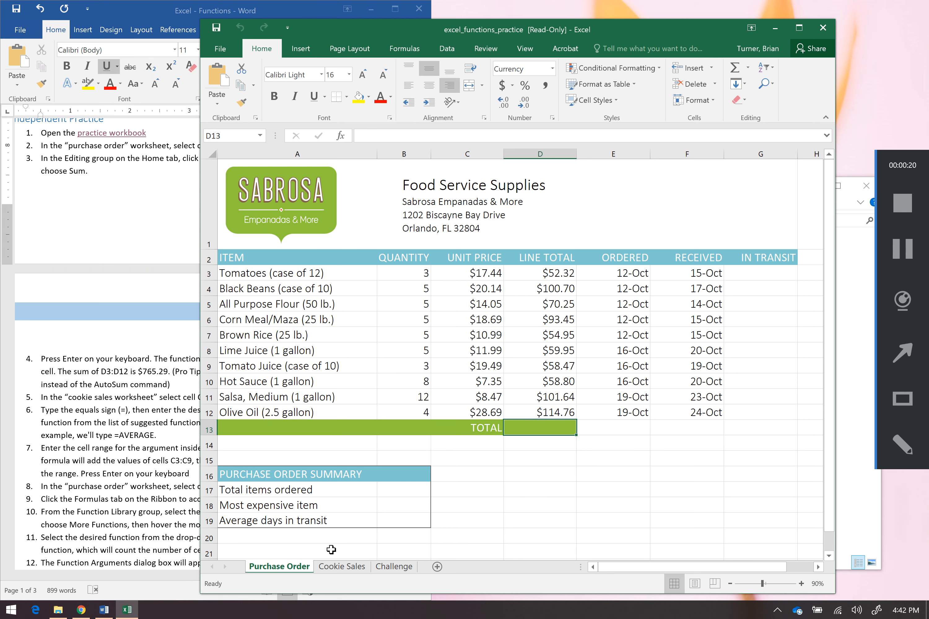
pyautogui.click(340, 567)
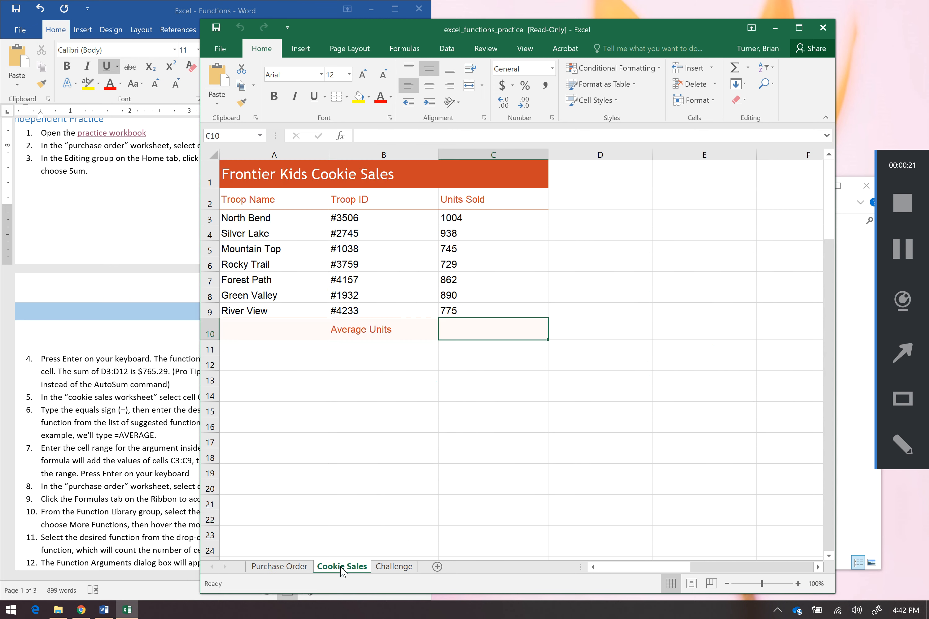
pyautogui.click(399, 570)
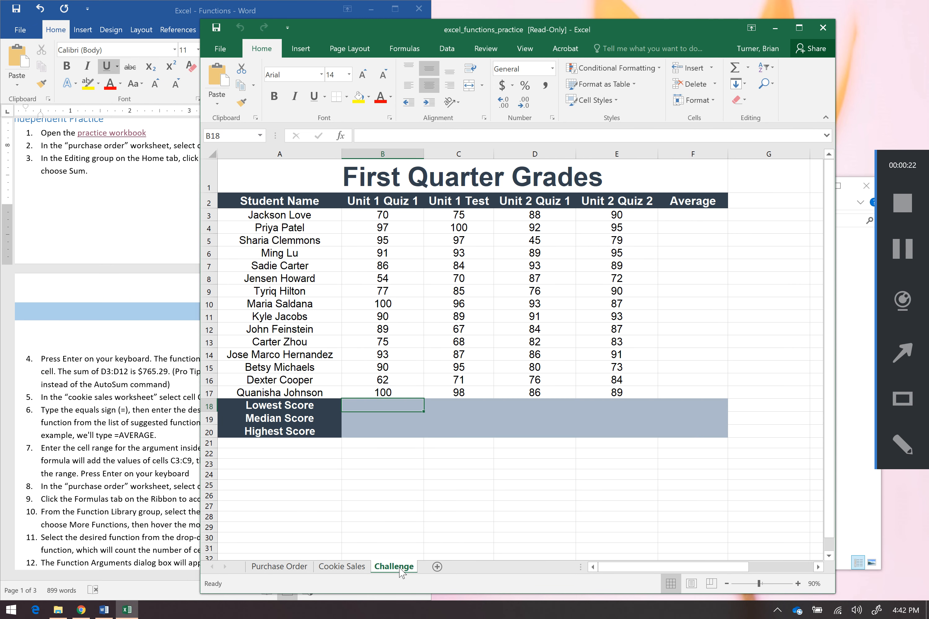
pyautogui.click(297, 567)
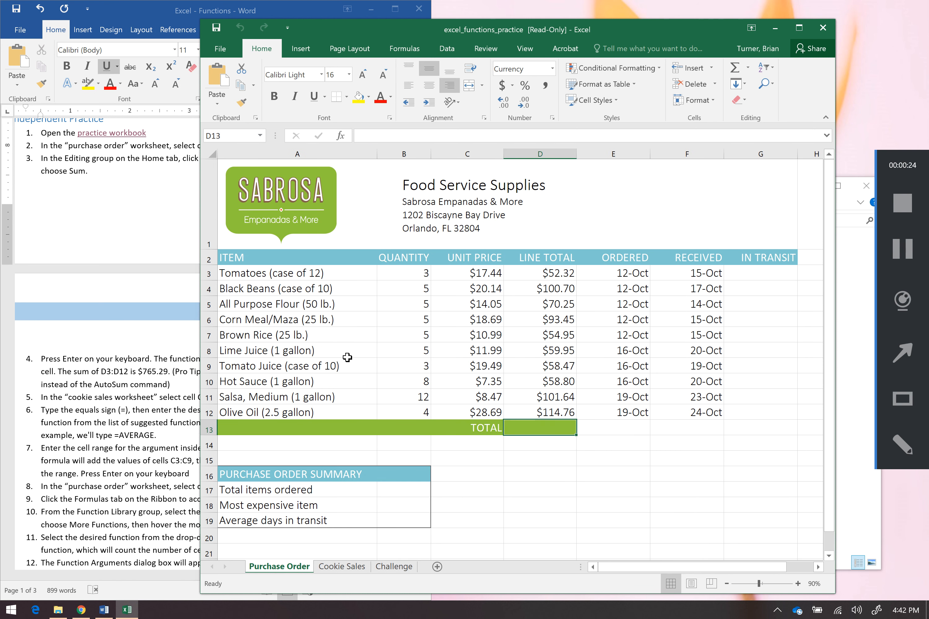
# Read the first instruction steps in the document about selecting D13 and using AutoSum
pyautogui.click(164, 371)
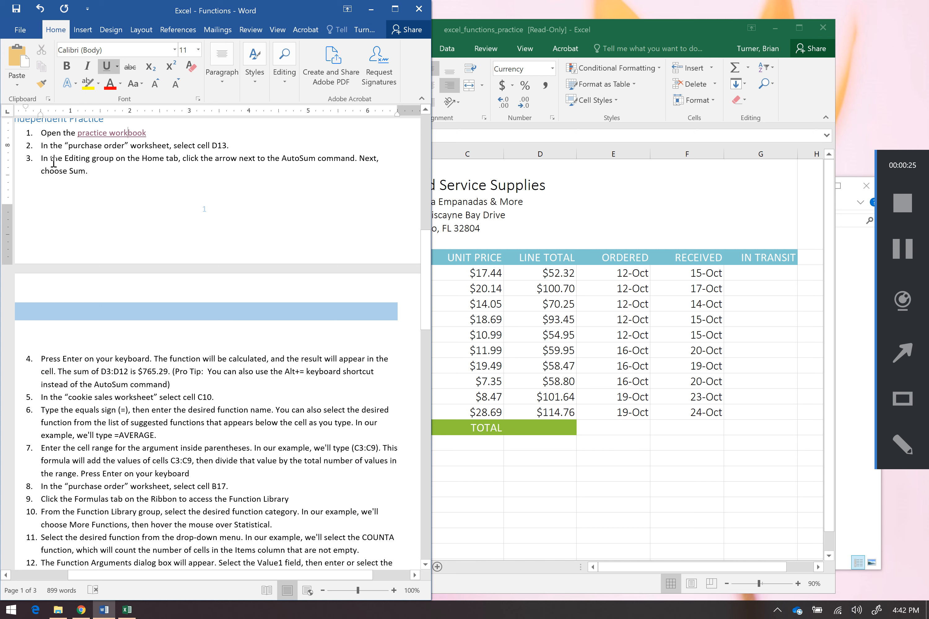
pyautogui.moveTo(53, 161); pyautogui.dragTo(91, 175)
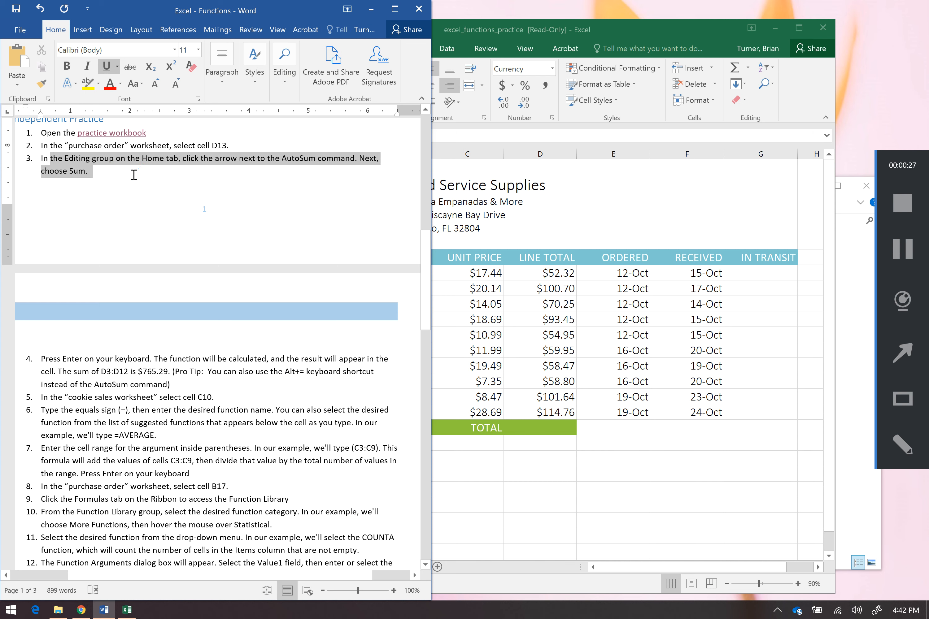
pyautogui.click(90, 173)
pyautogui.moveTo(55, 147); pyautogui.dragTo(225, 150)
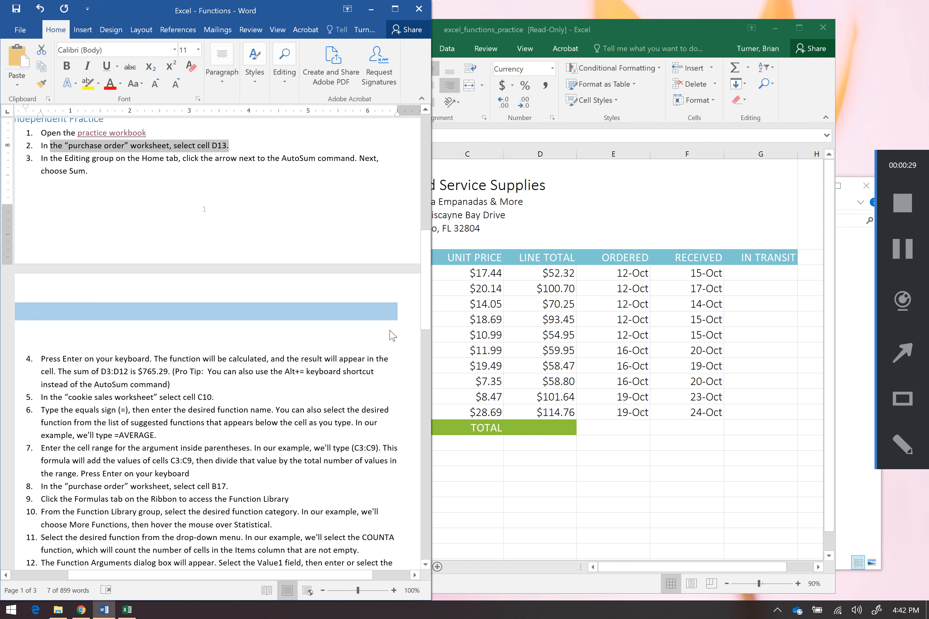
pyautogui.click(531, 457)
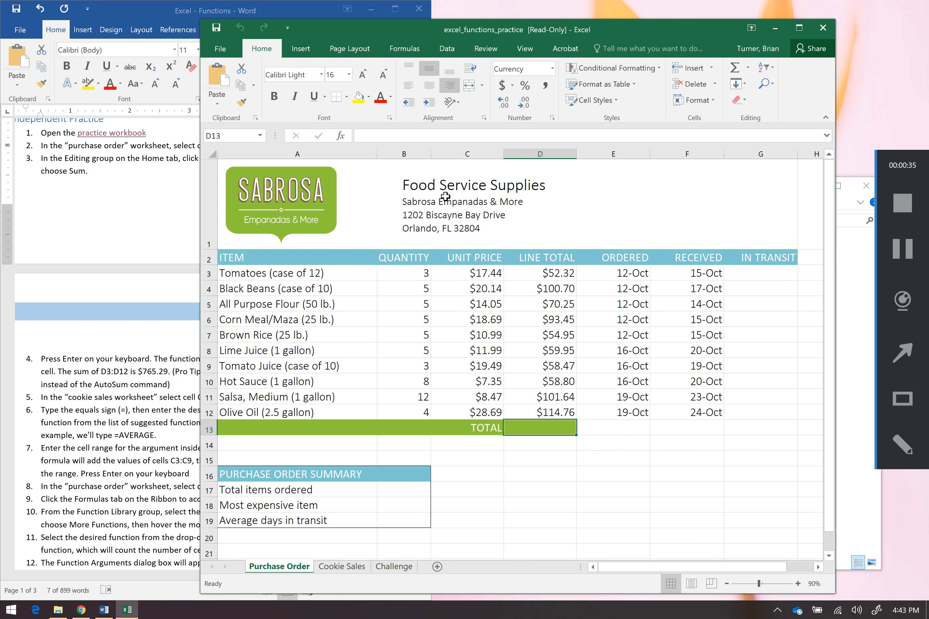
# Insert a SUM with AutoSum in cell D13 of the Purchase Order sheet, totalling D3:D12
pyautogui.click(406, 48)
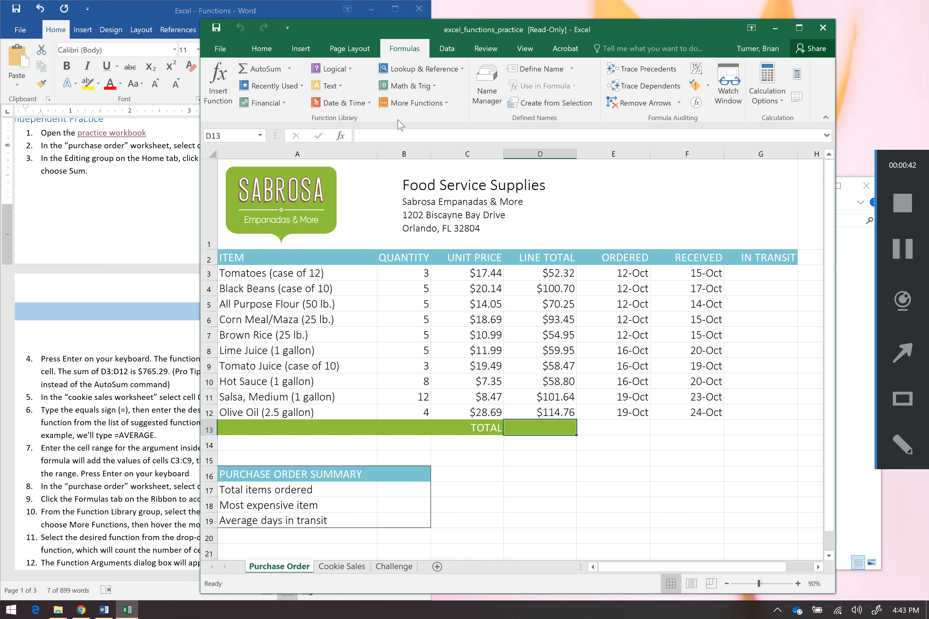
pyautogui.click(292, 74)
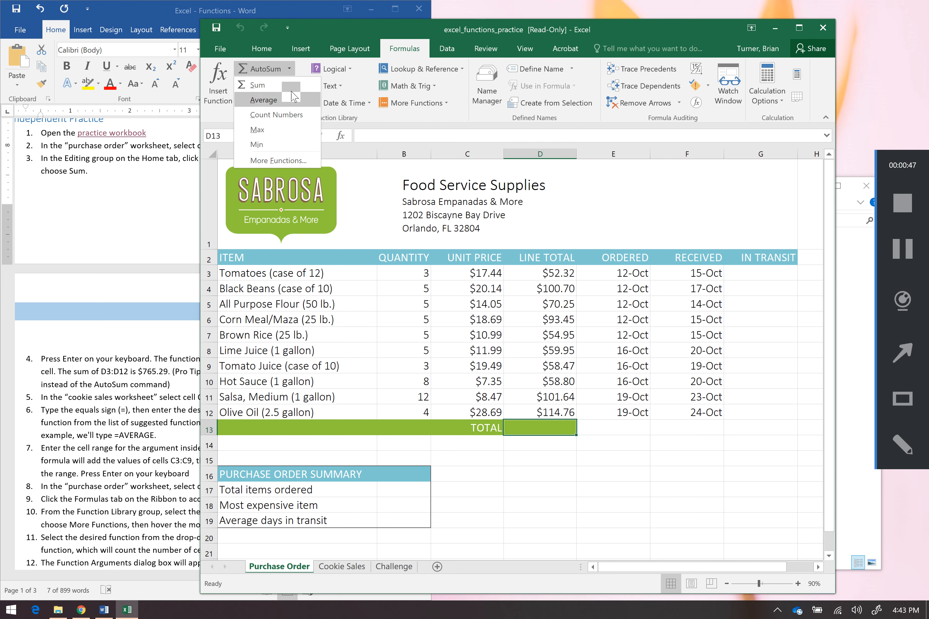
pyautogui.click(291, 87)
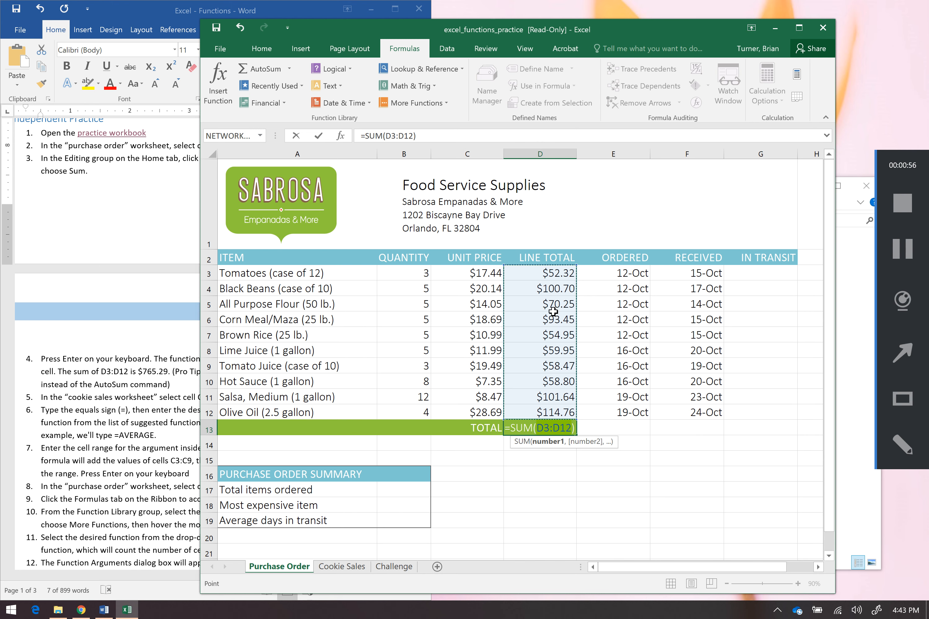
pyautogui.press('Return')
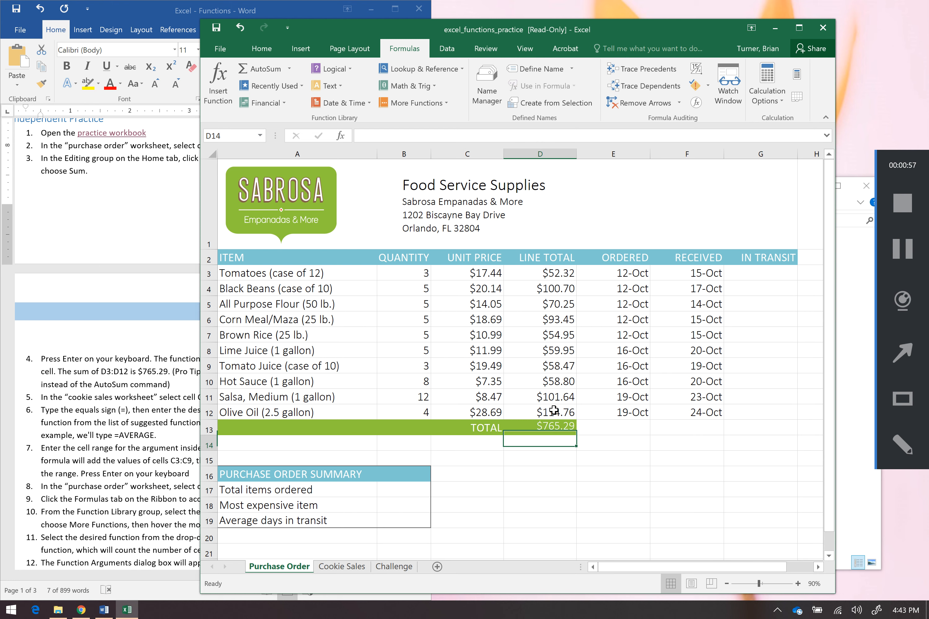
pyautogui.click(559, 431)
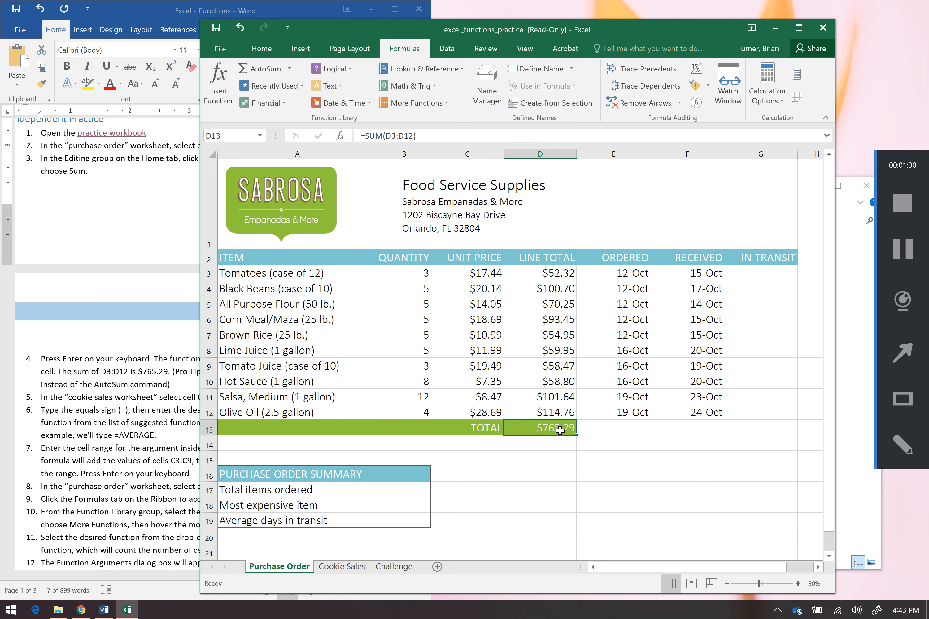
pyautogui.moveTo(424, 136); pyautogui.dragTo(359, 132)
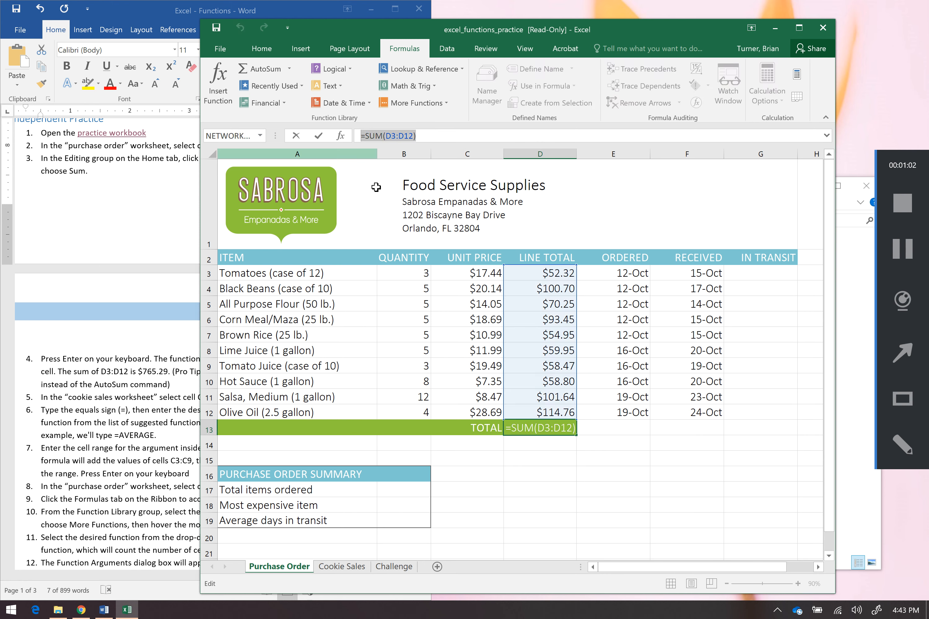
pyautogui.moveTo(510, 381); pyautogui.dragTo(536, 425)
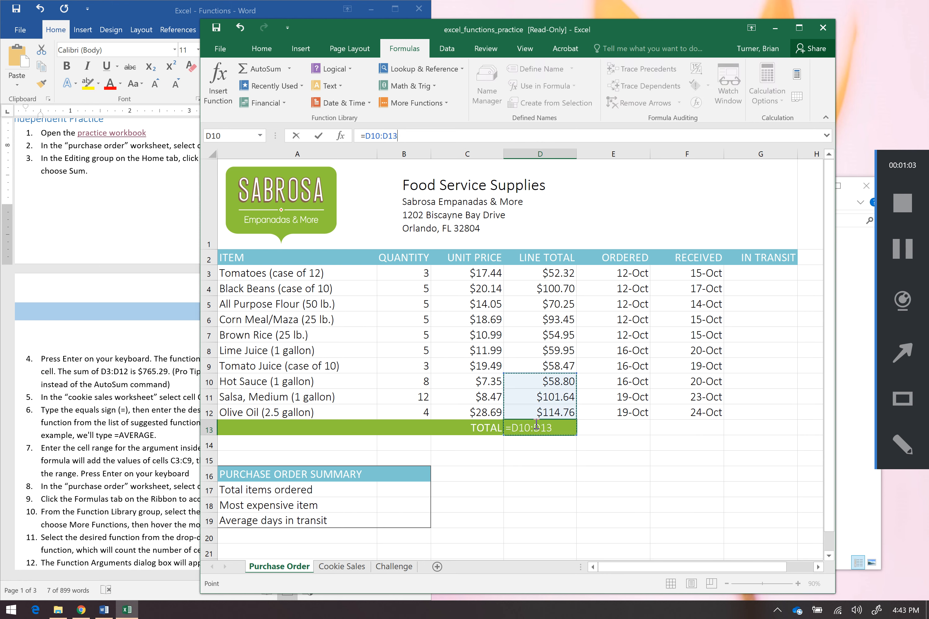
pyautogui.press('Escape')
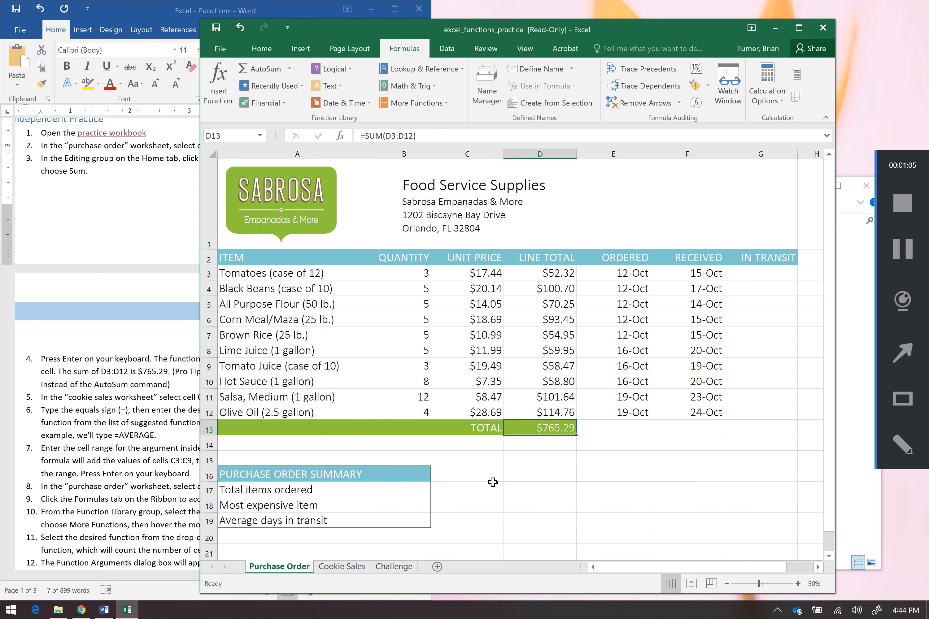
# Read the instruction tip about the Alt+= AutoSum shortcut in the document
pyautogui.click(115, 425)
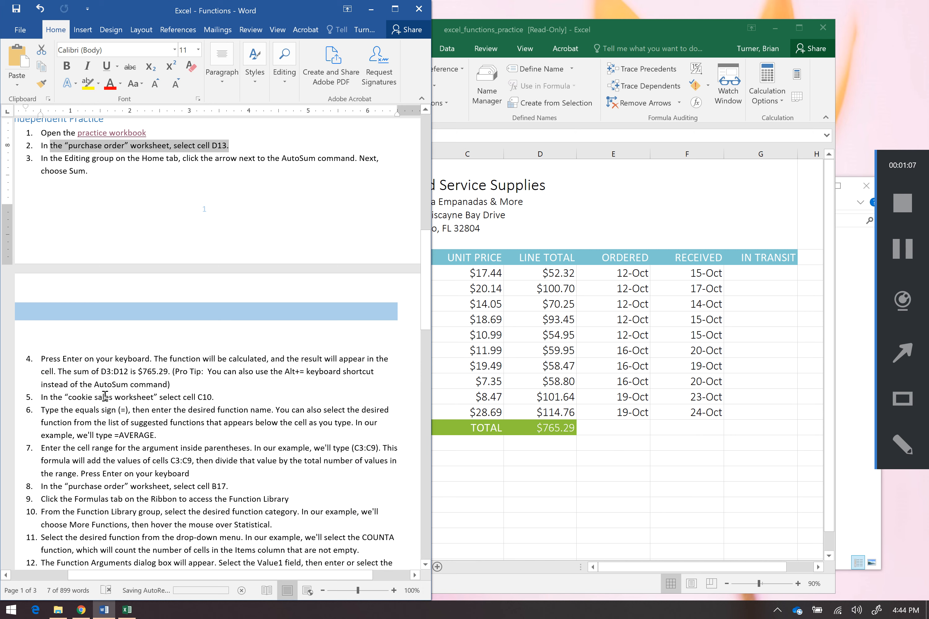
pyautogui.moveTo(105, 397); pyautogui.dragTo(198, 399)
pyautogui.click(263, 439)
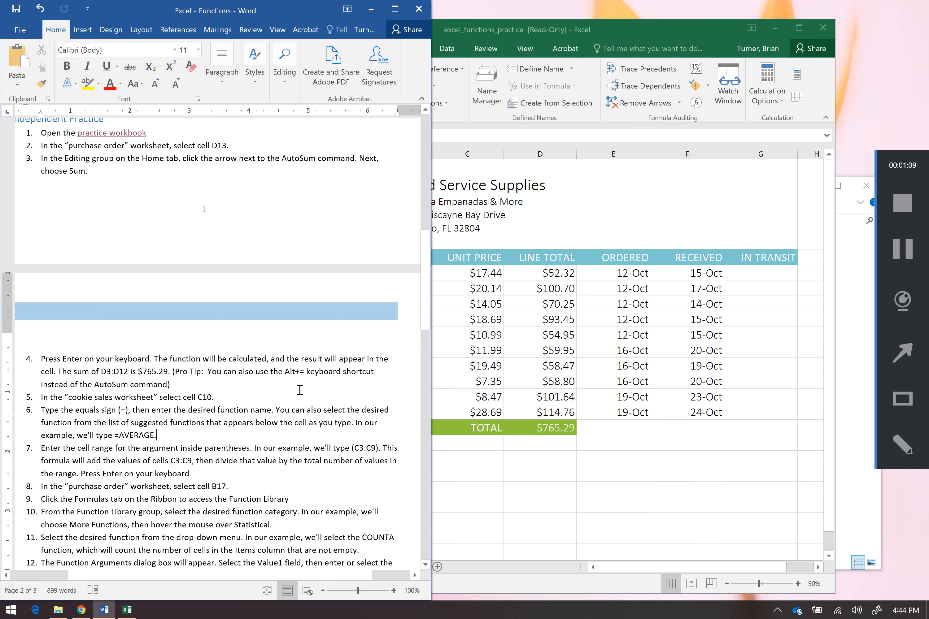
pyautogui.moveTo(255, 371); pyautogui.dragTo(176, 385)
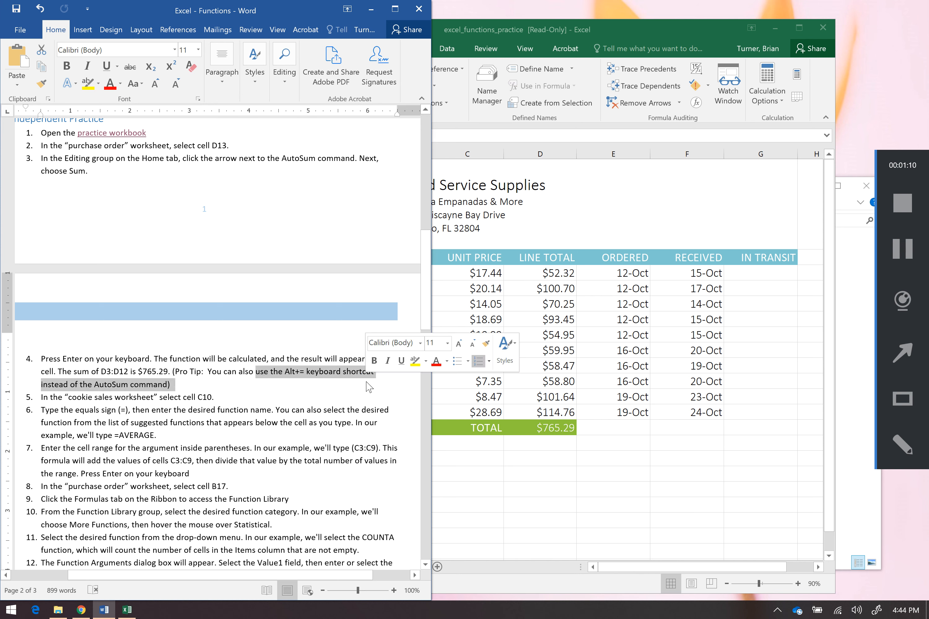
pyautogui.click(545, 471)
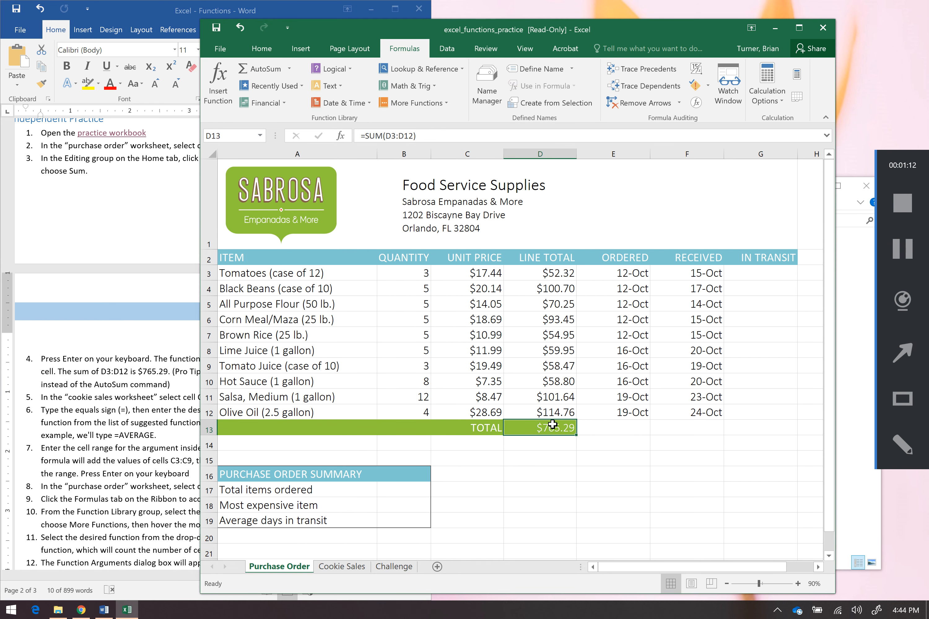
# Clear cell D13 and recreate its D3:D12 total using the AutoSum keyboard shortcut
pyautogui.press('BackSpace')
pyautogui.click(569, 464)
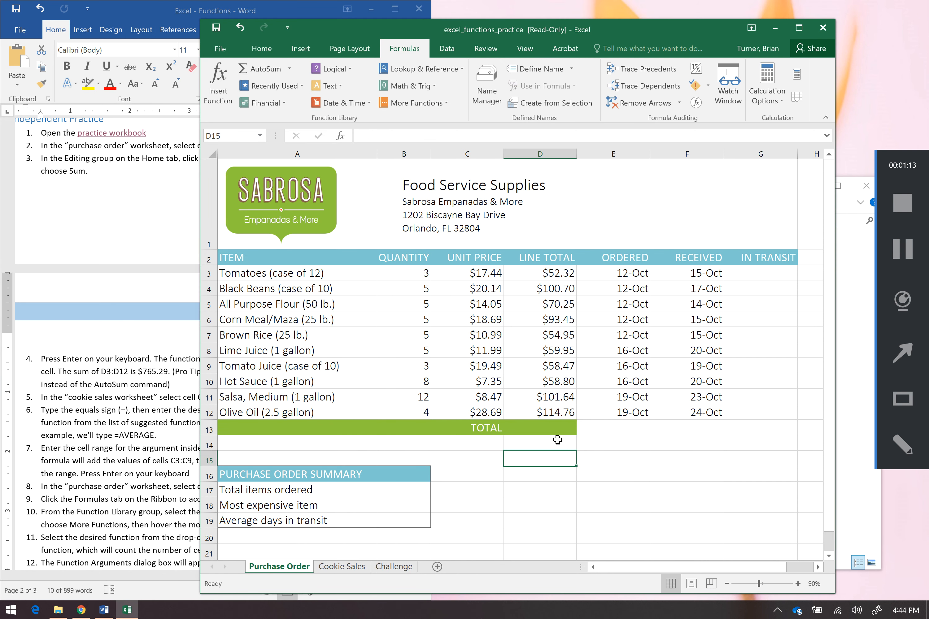
pyautogui.click(555, 424)
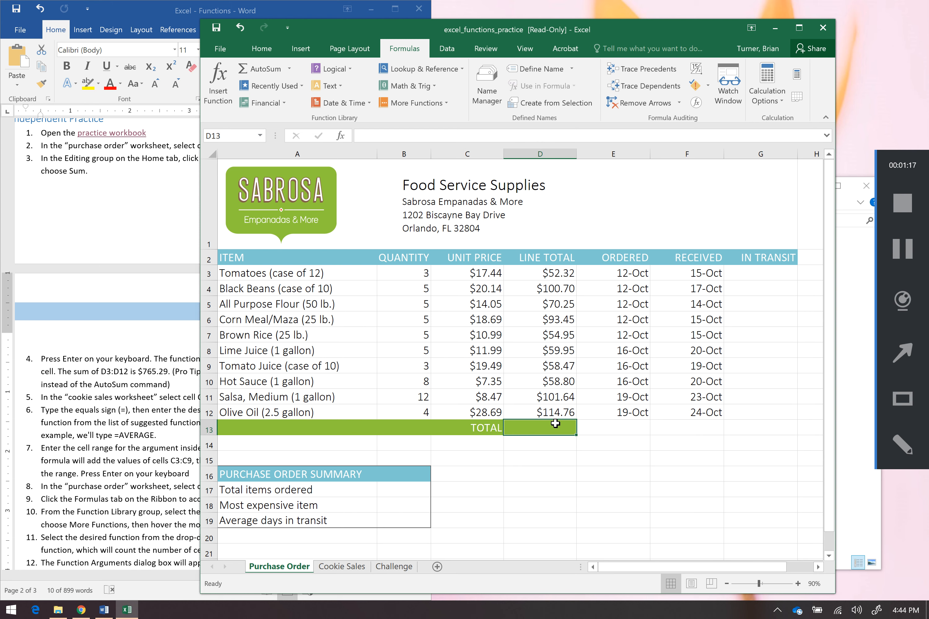
pyautogui.hotkey('alt', '=')
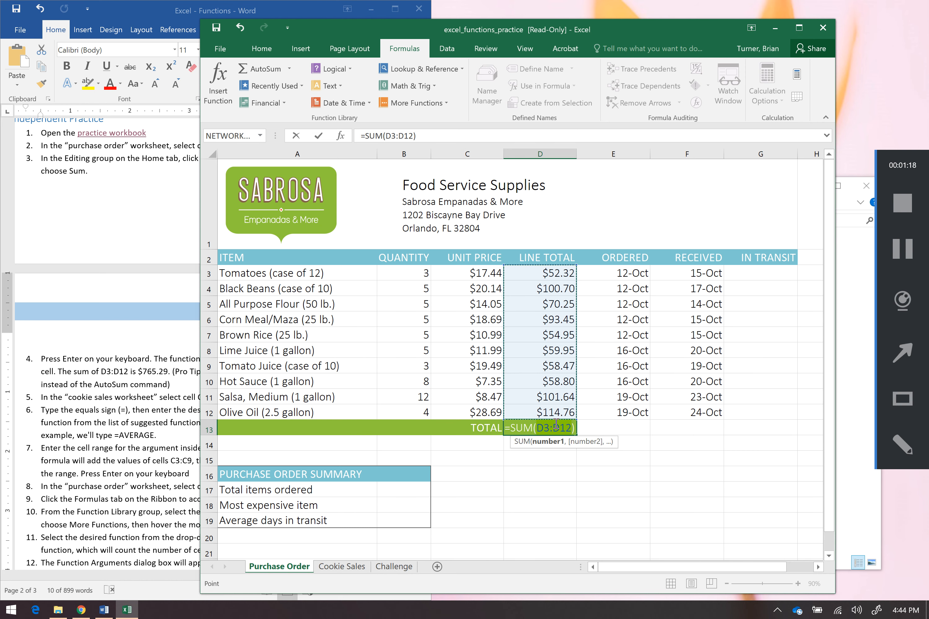
pyautogui.press('Return')
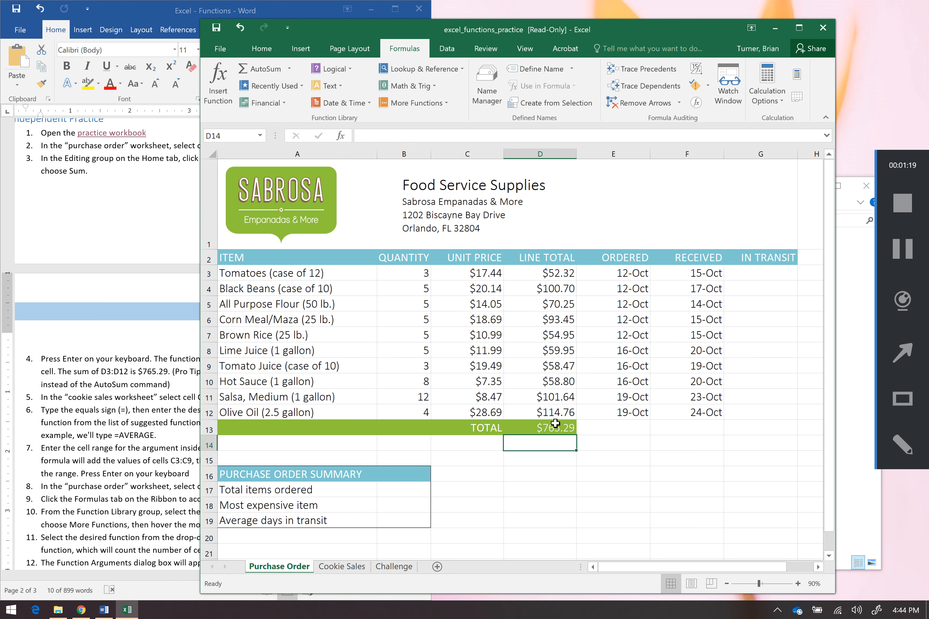
# Read the instruction step about the Cookie Sales worksheet
pyautogui.click(150, 460)
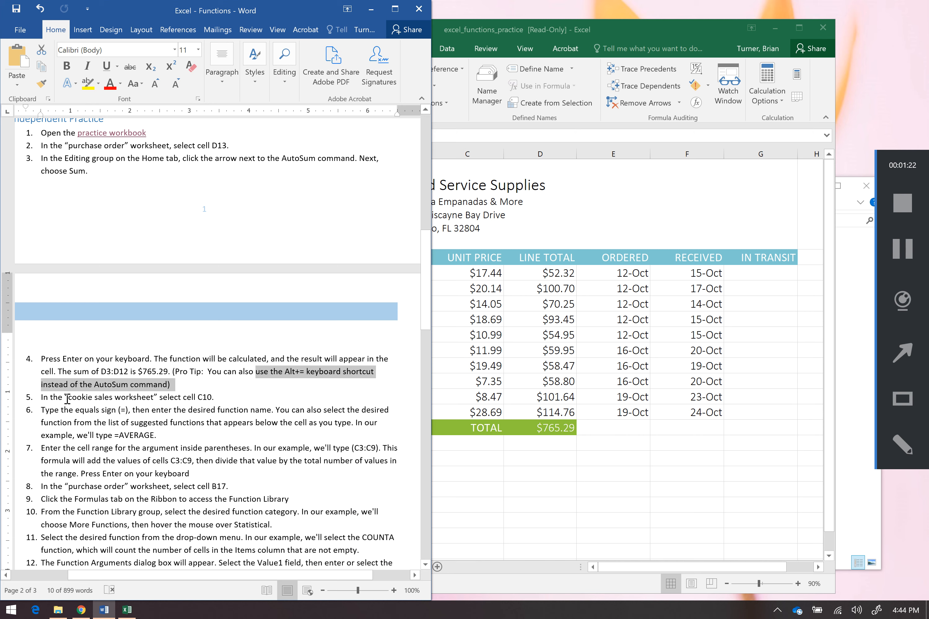
pyautogui.moveTo(68, 397); pyautogui.dragTo(221, 401)
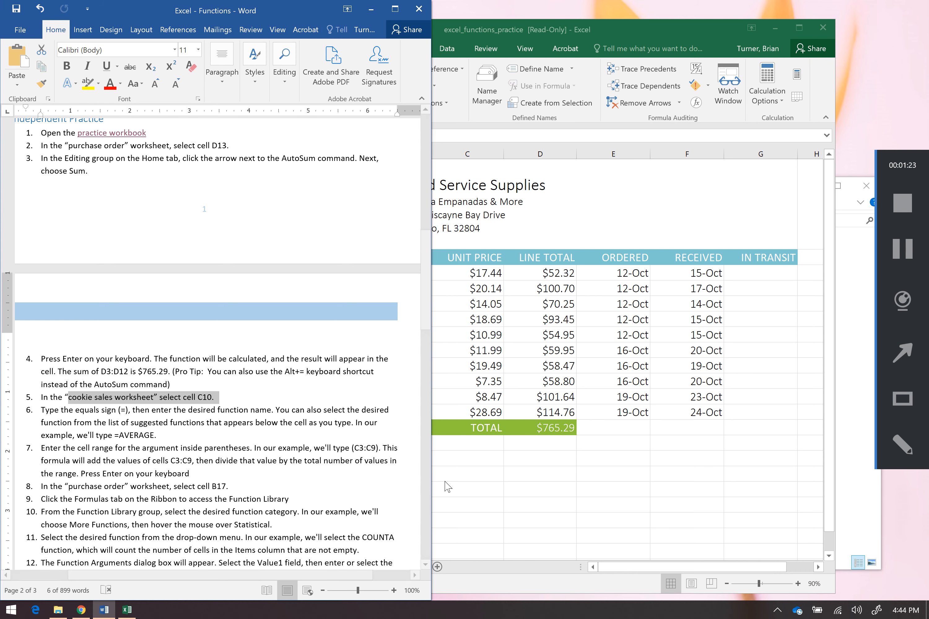
pyautogui.click(445, 481)
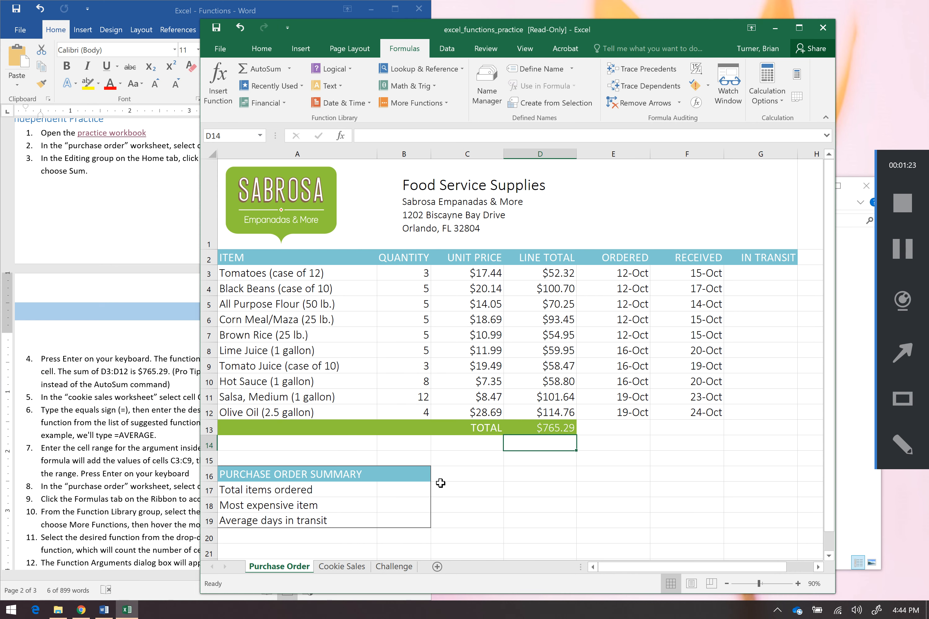
# Switch to the Cookie Sales sheet and select cell C10 beside Average Units
pyautogui.click(354, 566)
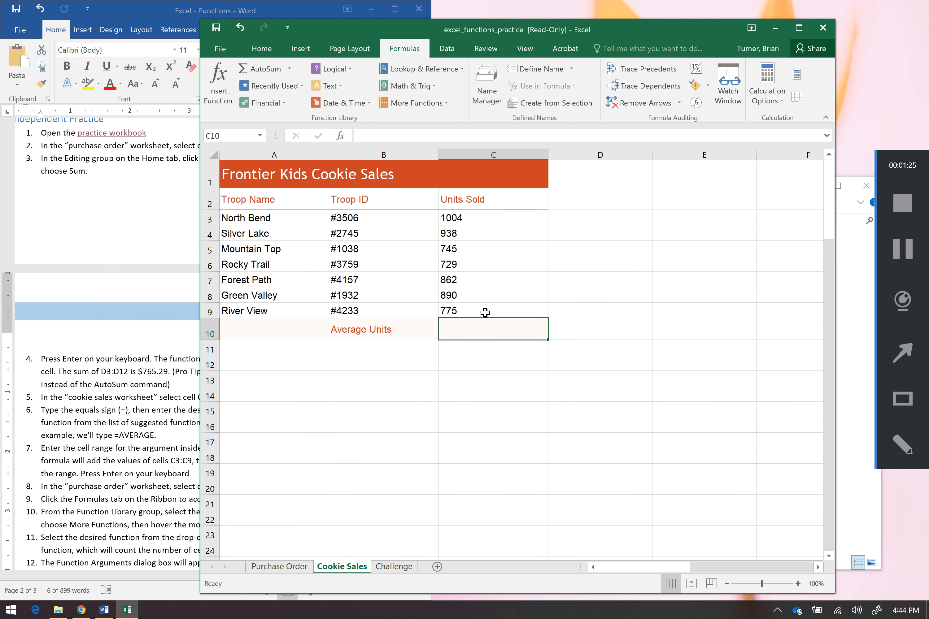
pyautogui.click(484, 336)
pyautogui.click(491, 362)
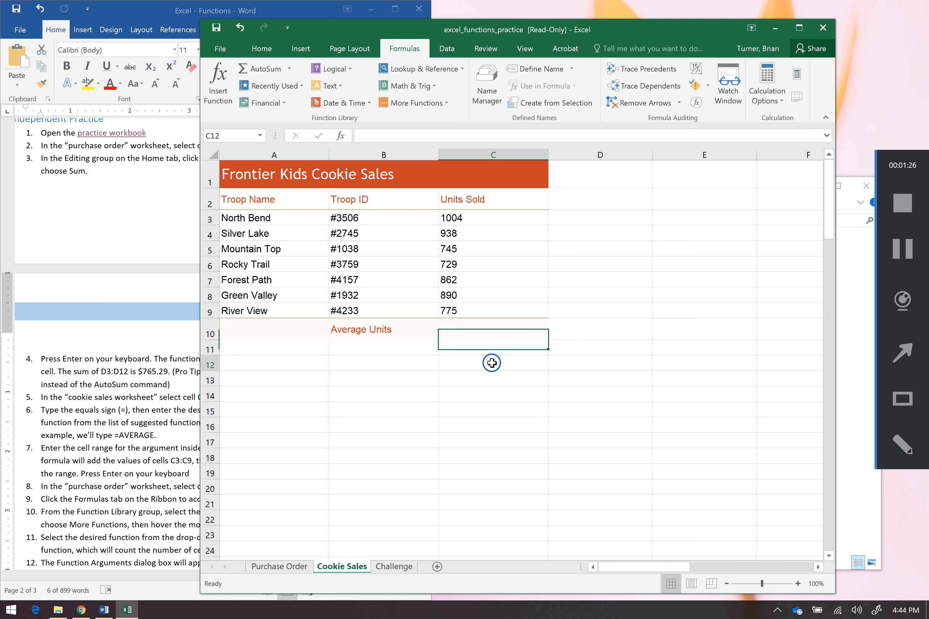
pyautogui.click(493, 333)
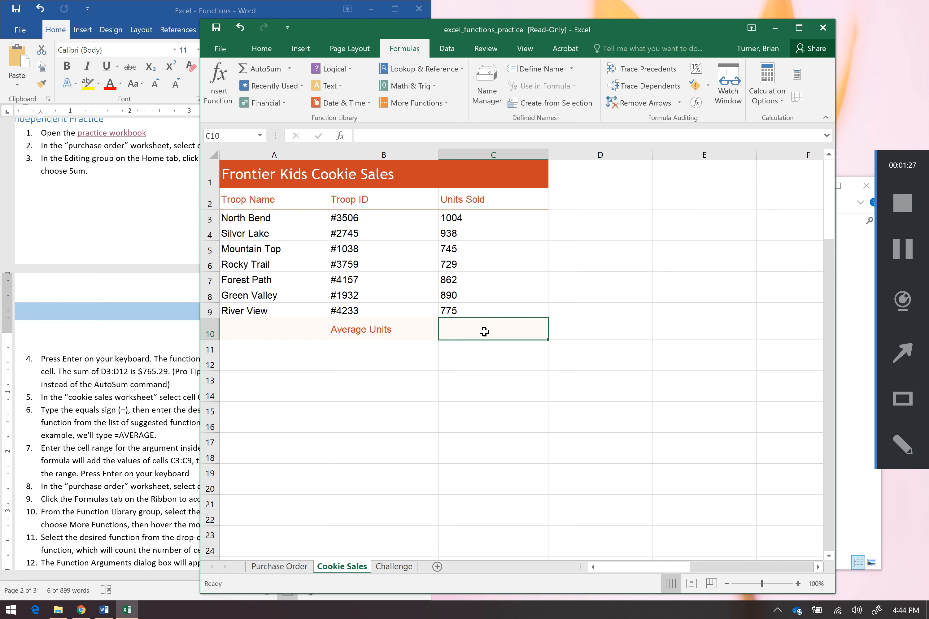
# Read the instruction's example range C3:C9 for the AVERAGE argument
pyautogui.click(185, 408)
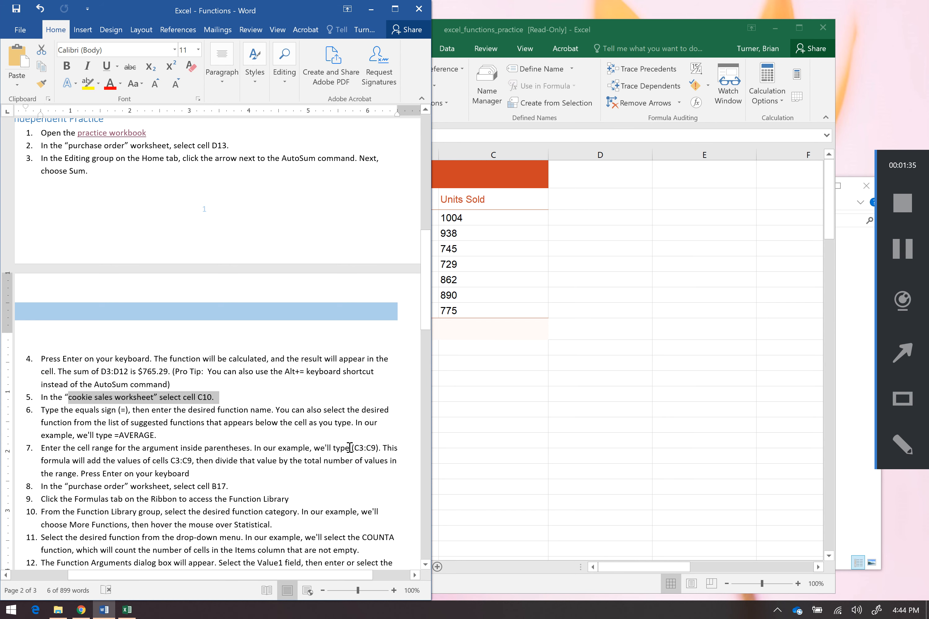
pyautogui.moveTo(352, 448); pyautogui.dragTo(382, 447)
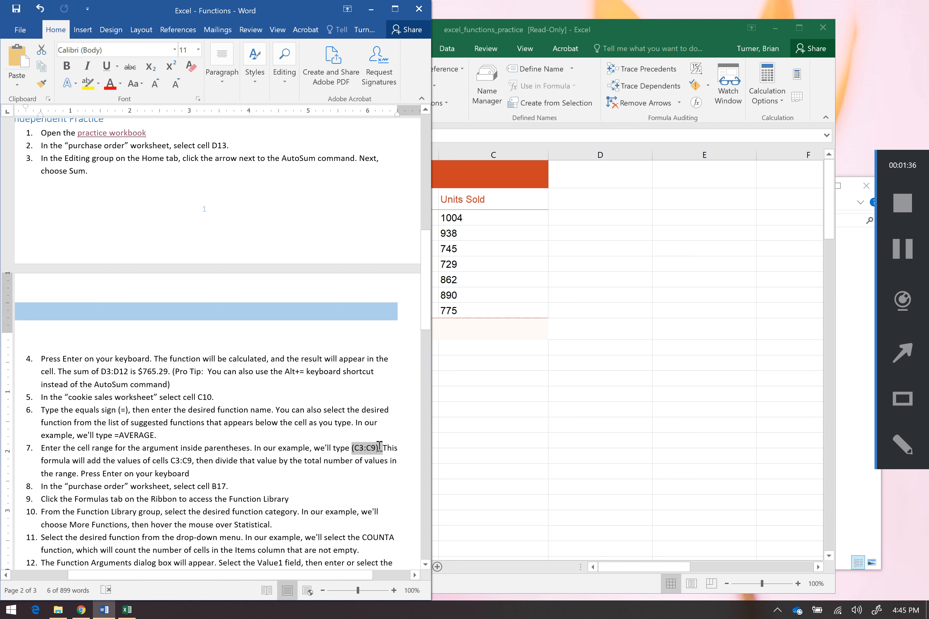
# Enter the formula =AVERAGE(C3:C9) in cell C10 of the Cookie Sales sheet
pyautogui.click(489, 305)
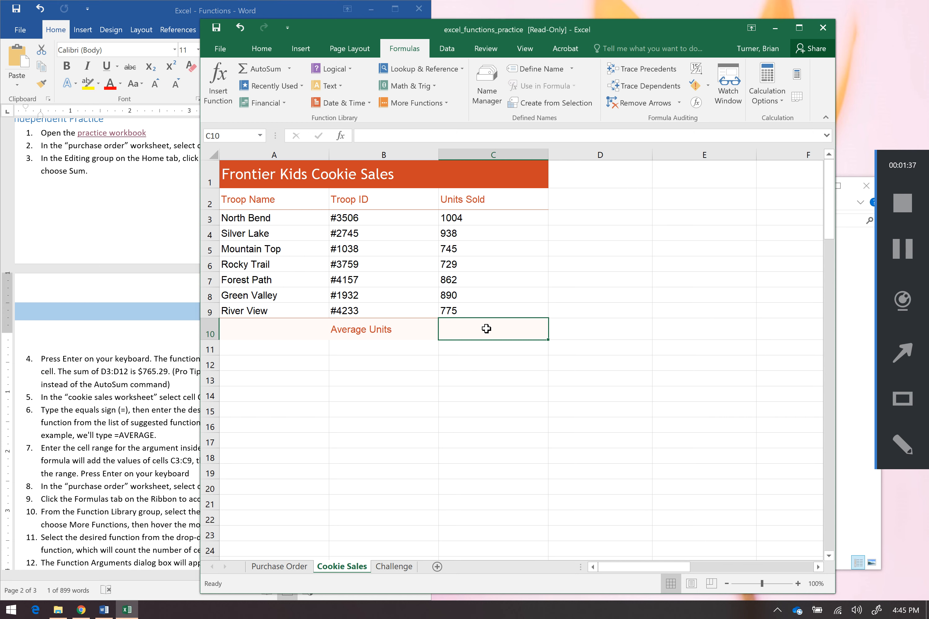
pyautogui.write('=')
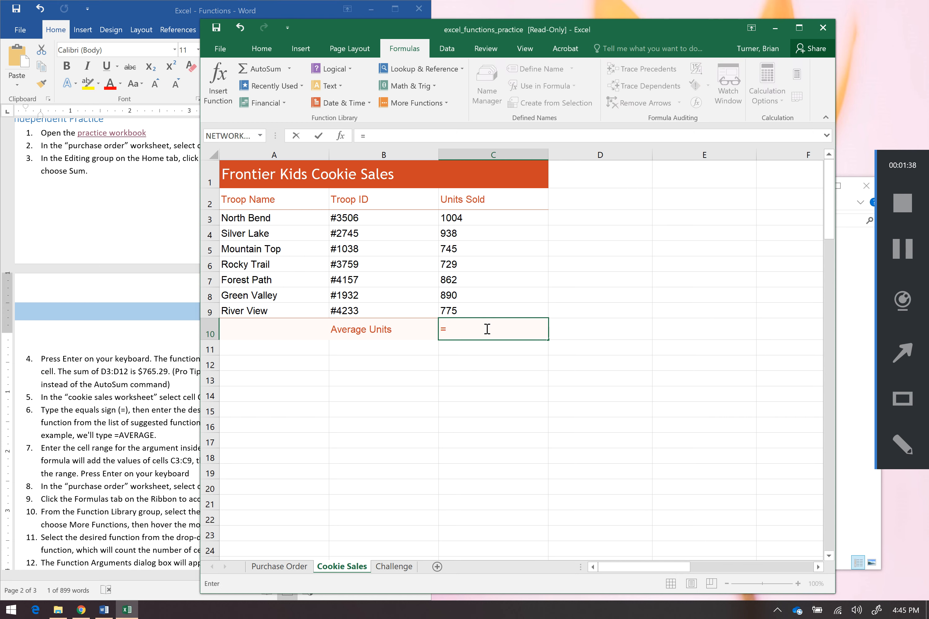
pyautogui.write('Avera')
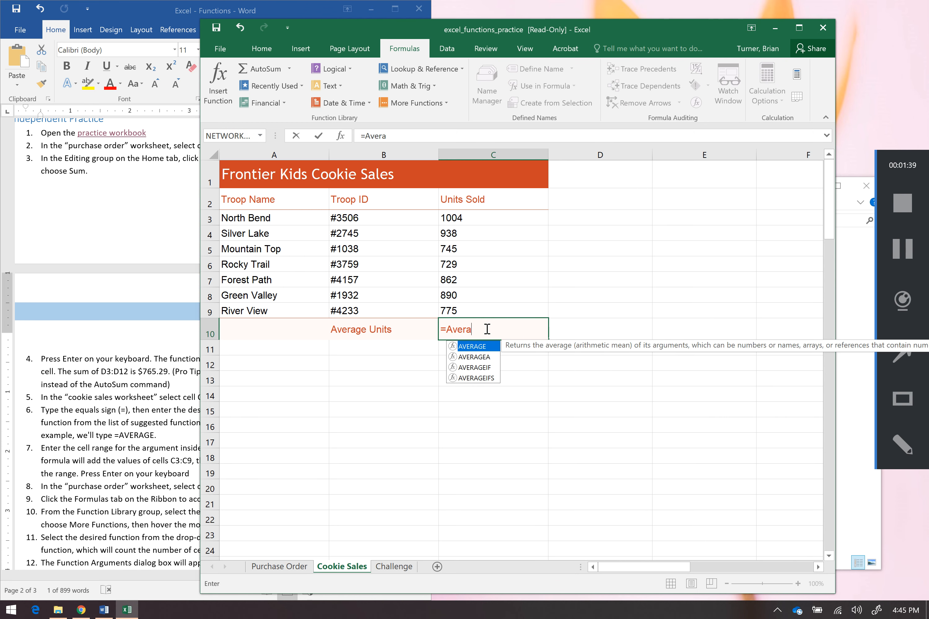
pyautogui.write('ge')
pyautogui.press('Tab')
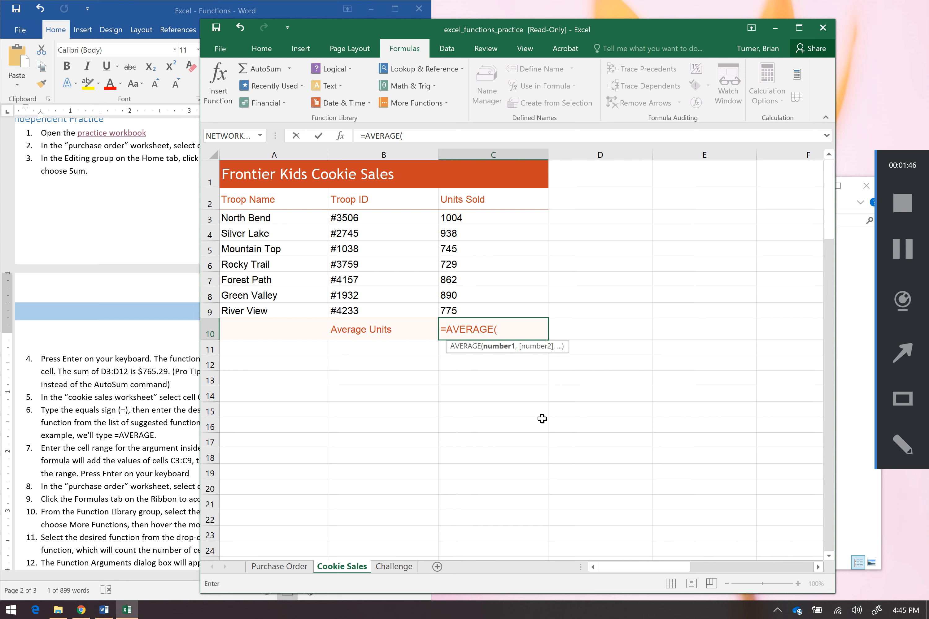
pyautogui.write('c')
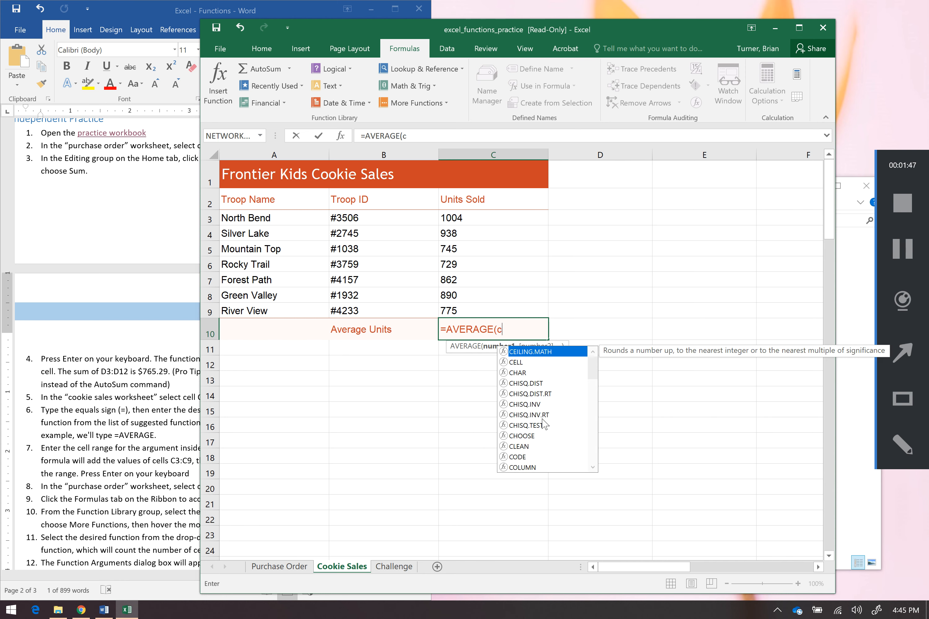
pyautogui.write('3')
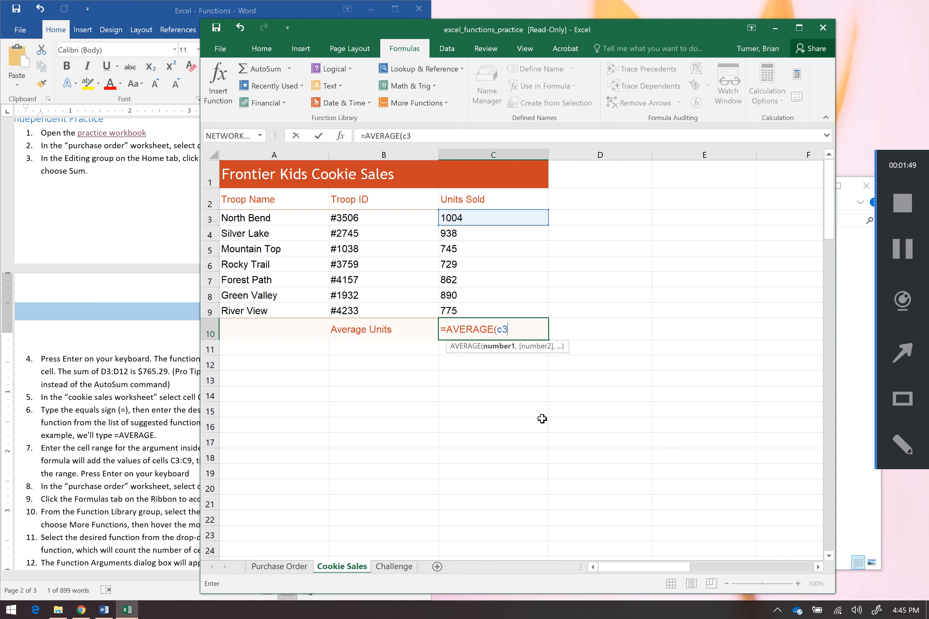
pyautogui.press('BackSpace')
pyautogui.press('BackSpace')
pyautogui.write('C3:C9')
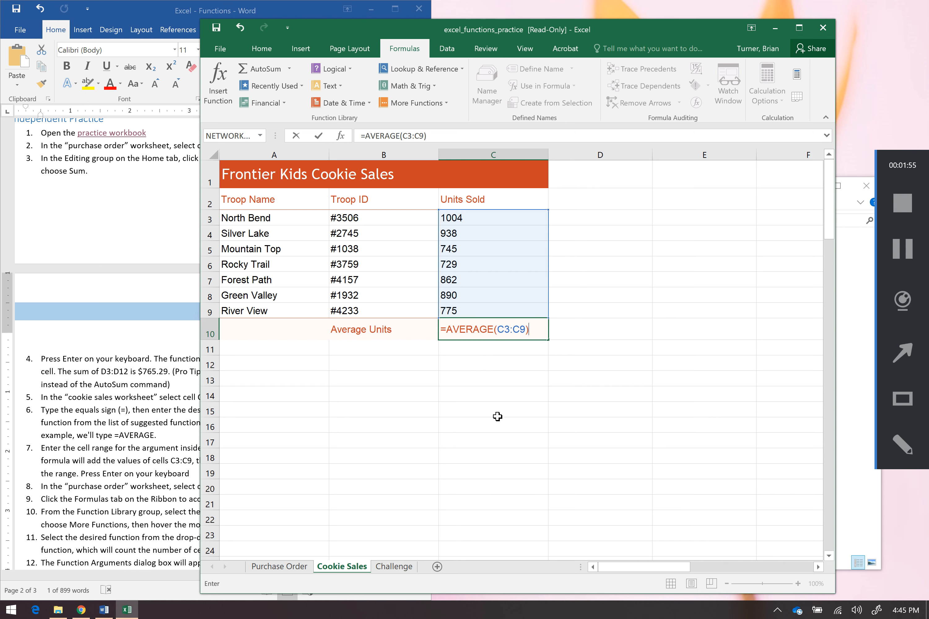
pyautogui.press('Return')
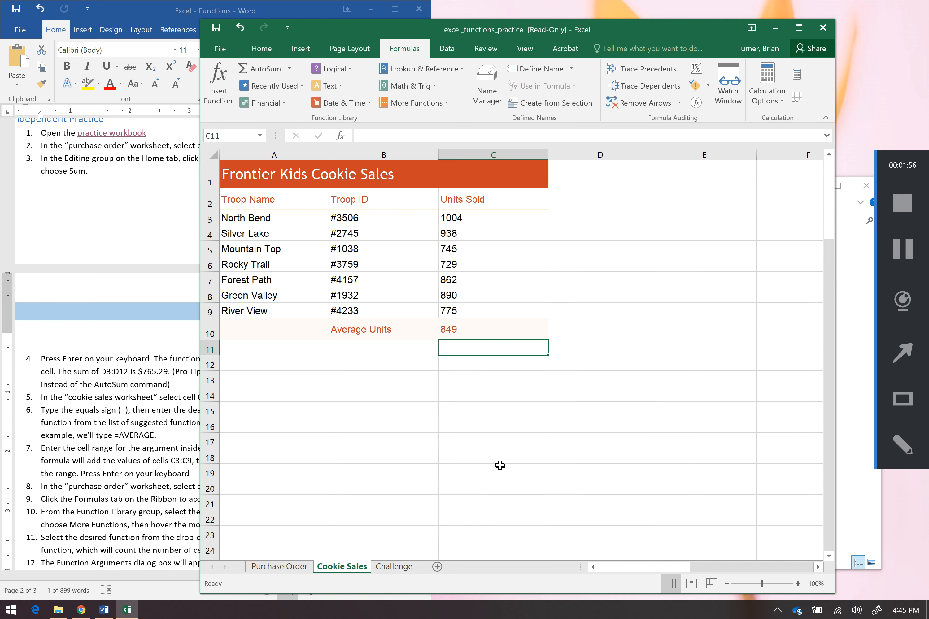
# Examine the Units Sold values in C3:C9 against the AVERAGE result in C10 by selecting them
pyautogui.click(479, 327)
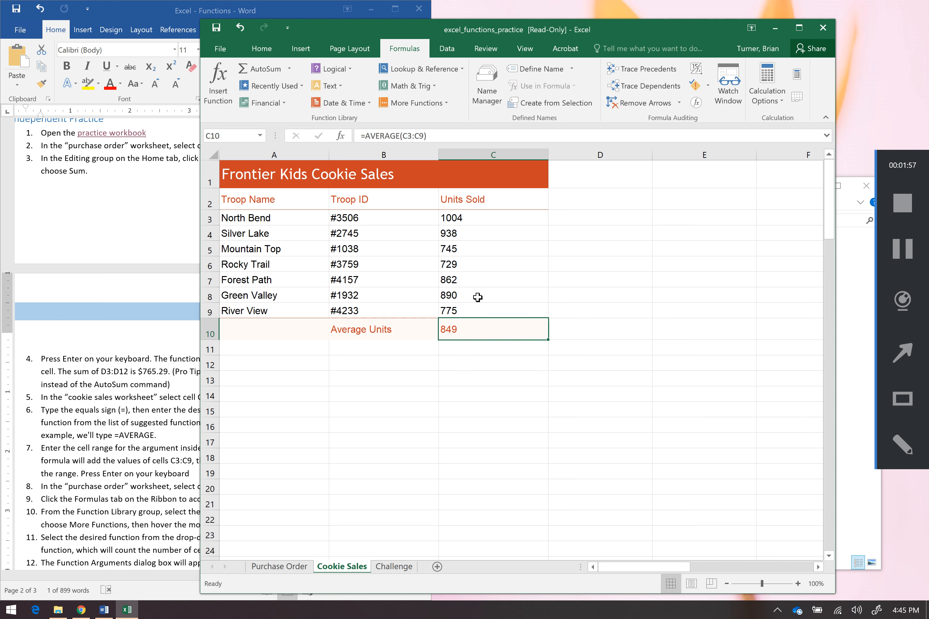
pyautogui.moveTo(477, 221); pyautogui.dragTo(478, 306)
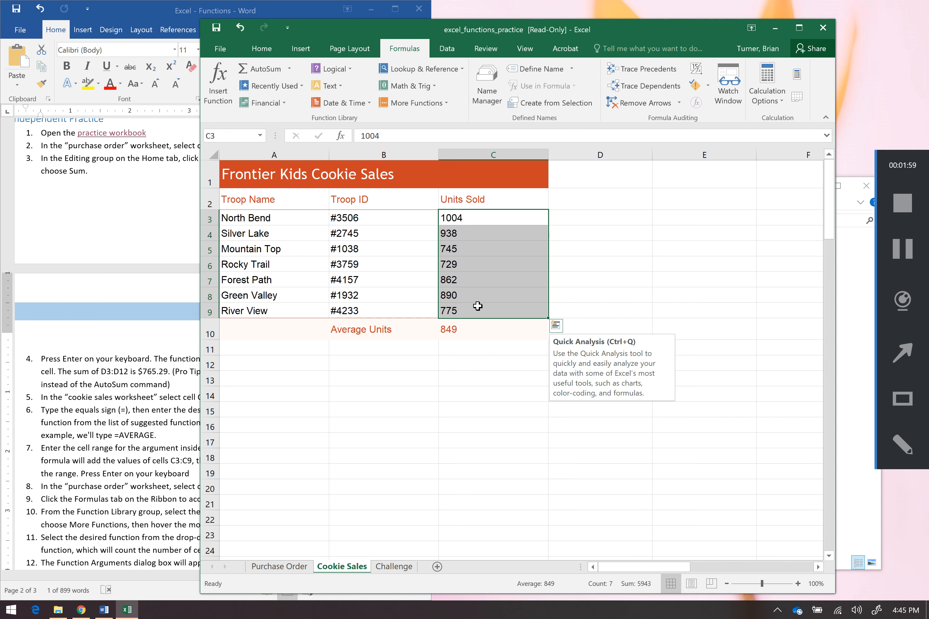
pyautogui.click(480, 310)
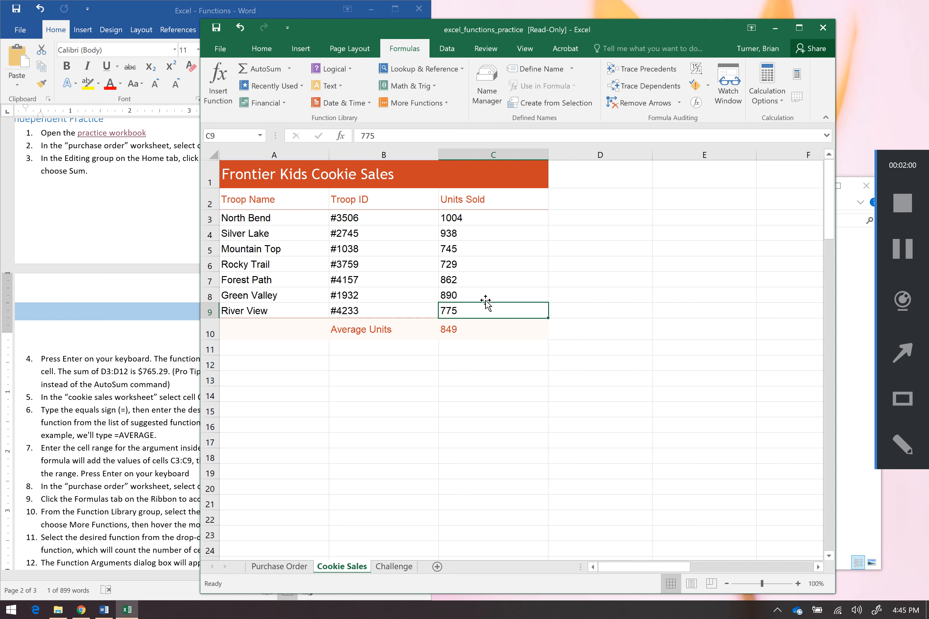
pyautogui.moveTo(483, 290); pyautogui.dragTo(481, 276)
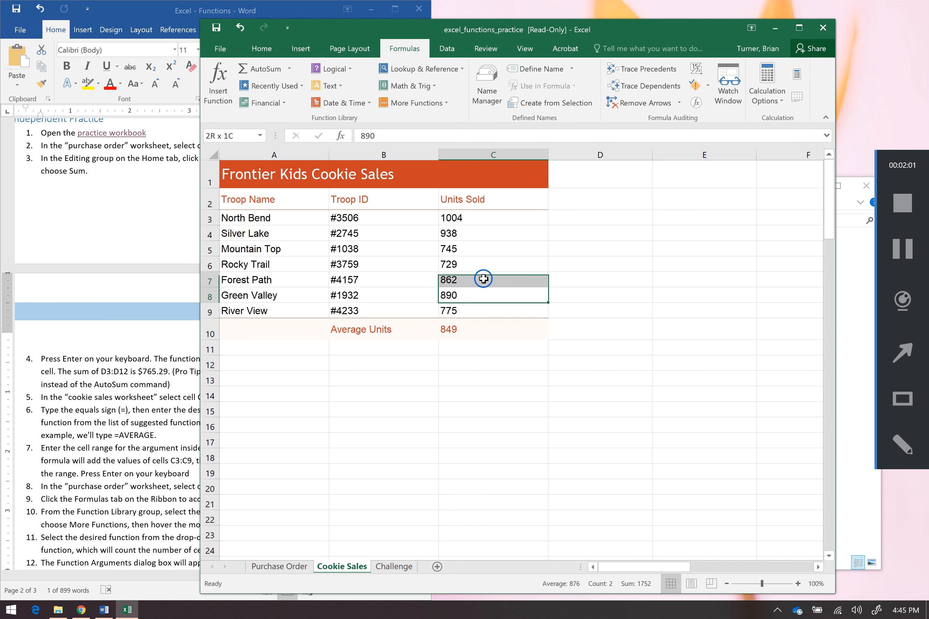
pyautogui.click(482, 260)
pyautogui.click(481, 244)
pyautogui.moveTo(482, 232); pyautogui.dragTo(479, 216)
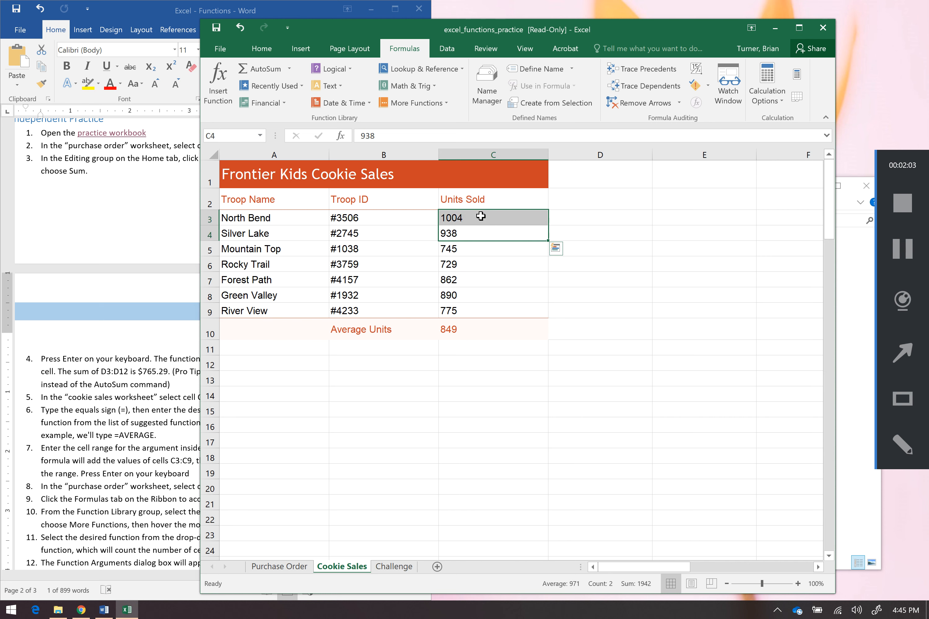
pyautogui.click(497, 301)
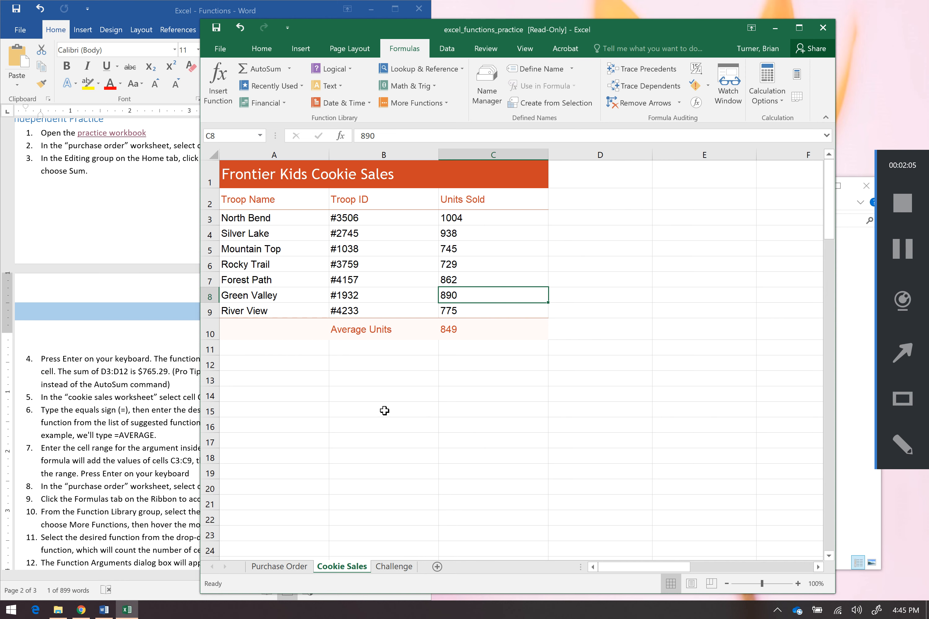
pyautogui.click(475, 327)
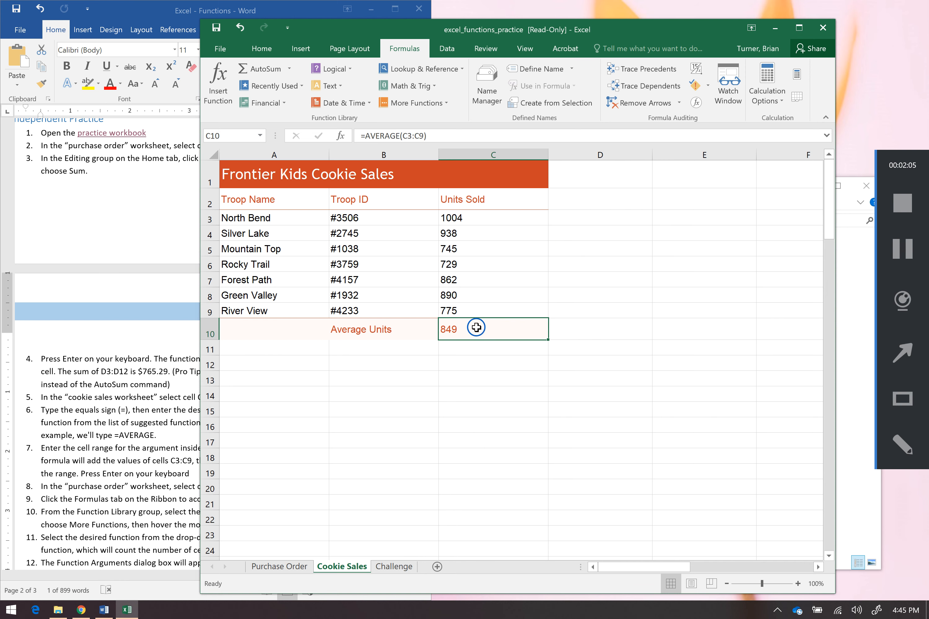
# Read the instruction steps on counting items, then switch to the Purchase Order sheet
pyautogui.click(138, 442)
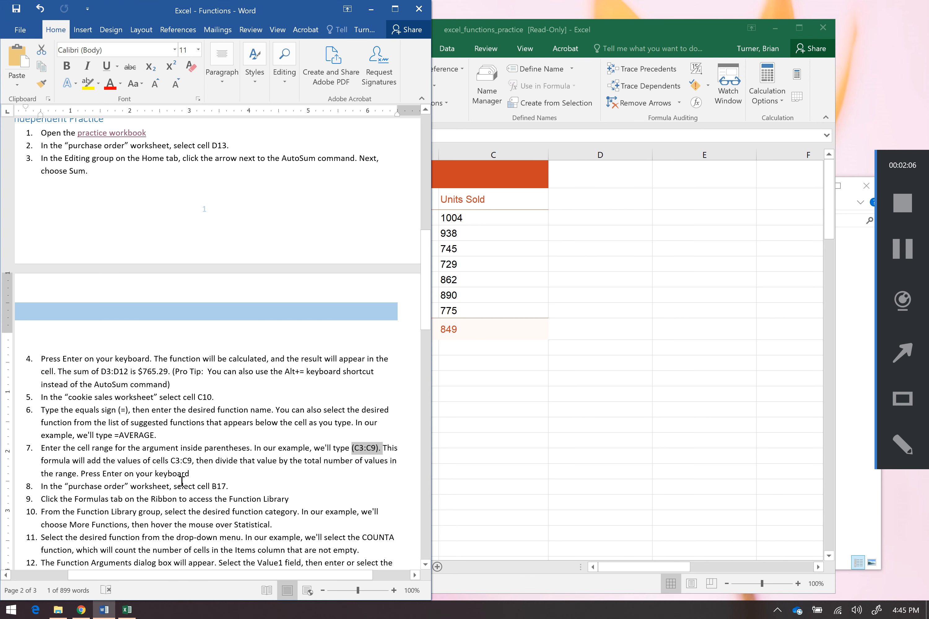
pyautogui.moveTo(425, 323); pyautogui.dragTo(423, 387)
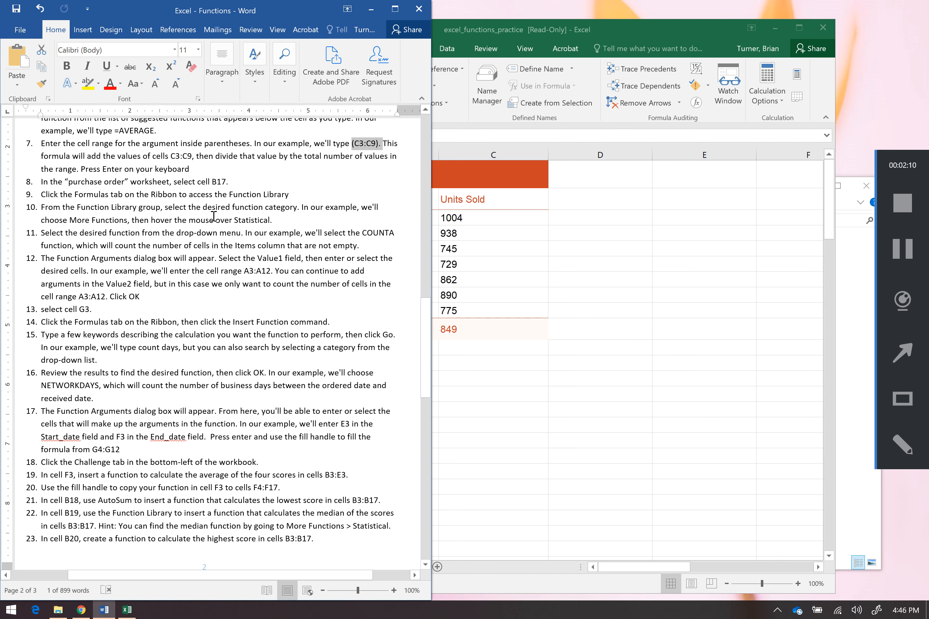
pyautogui.click(496, 419)
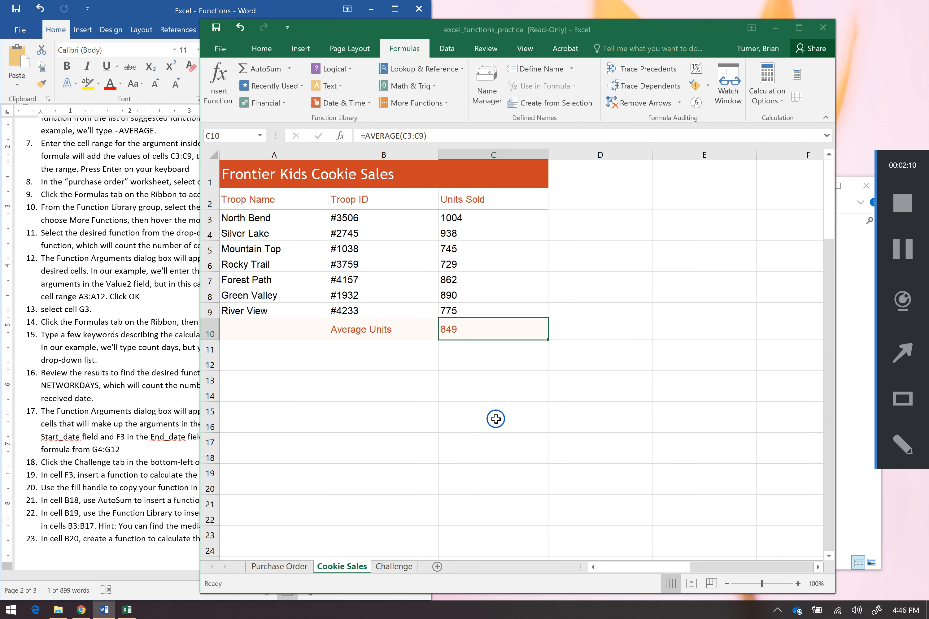
pyautogui.click(294, 567)
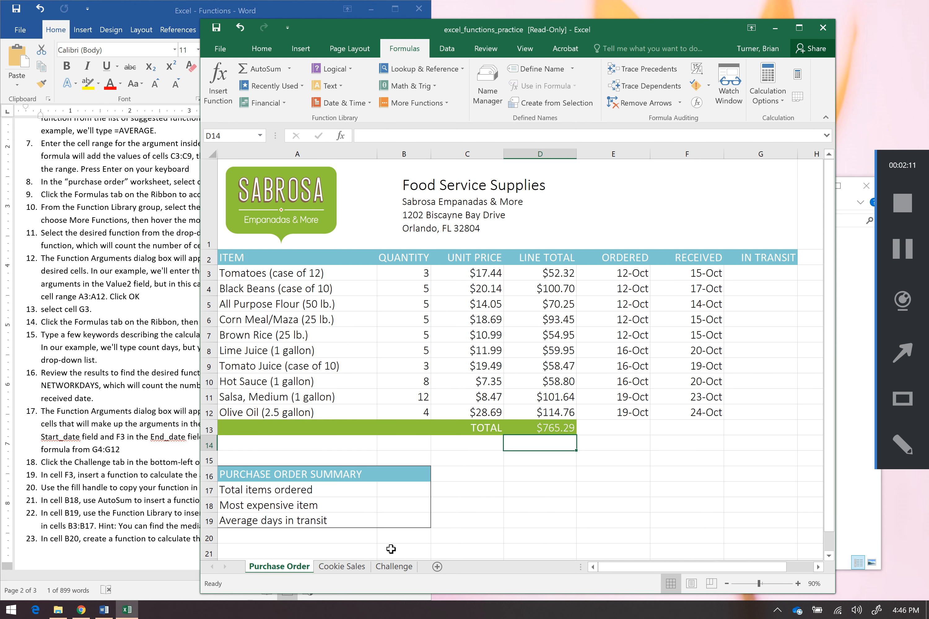
# Enter =COUNTA(A3:A12) in cell B17 to count the items ordered
pyautogui.click(412, 488)
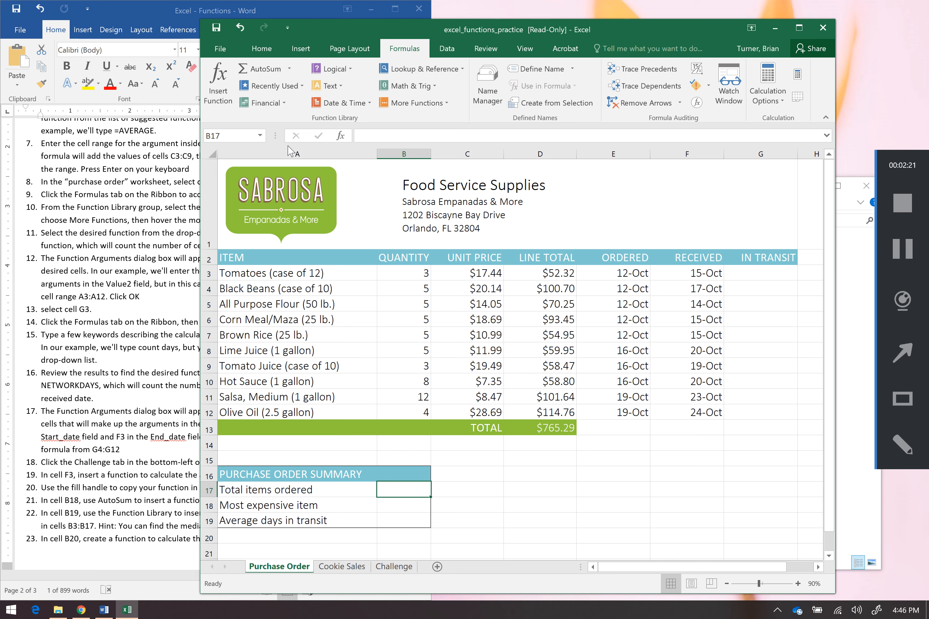
pyautogui.moveTo(321, 275); pyautogui.dragTo(326, 410)
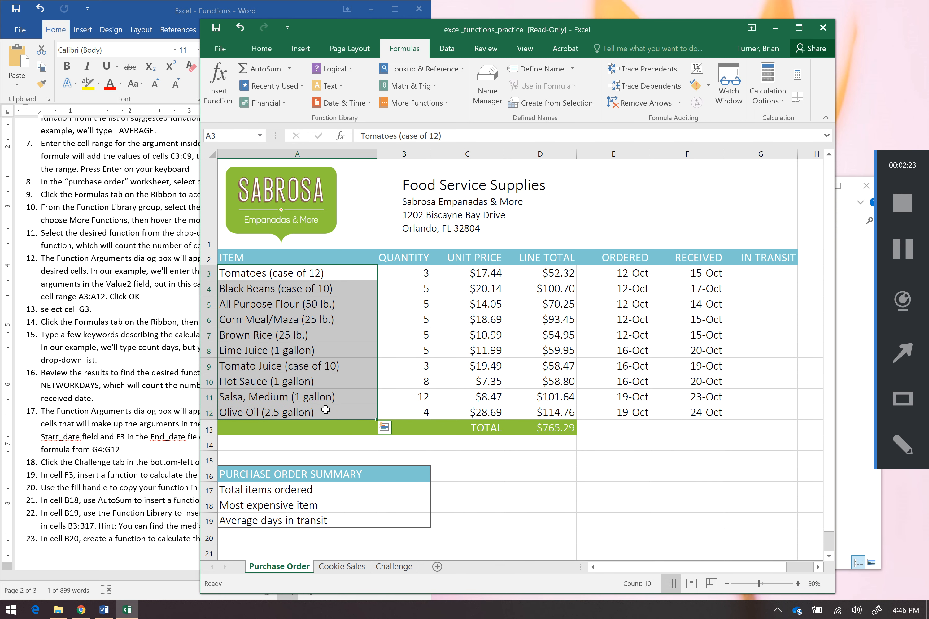
pyautogui.click(415, 488)
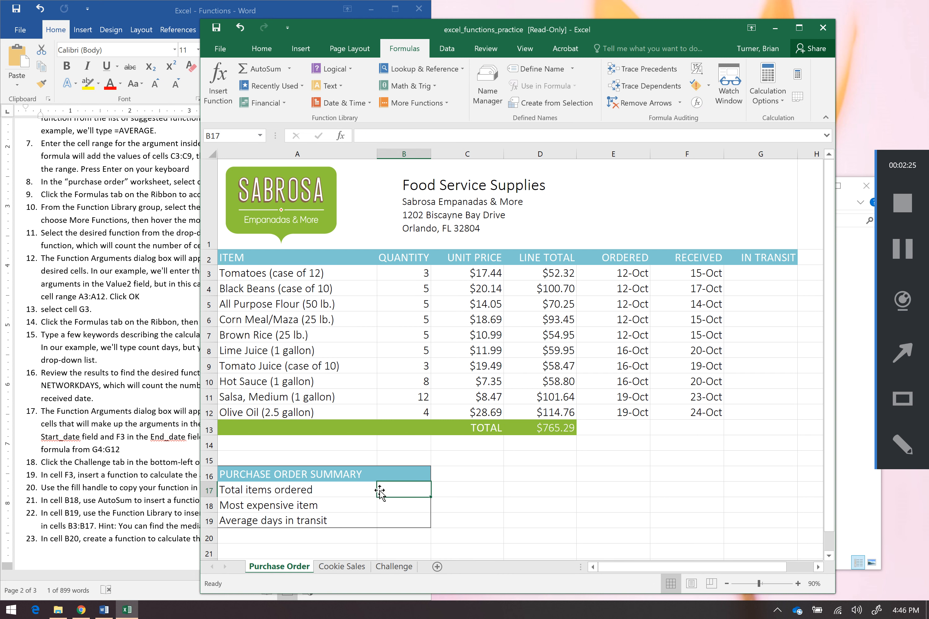
pyautogui.write('=')
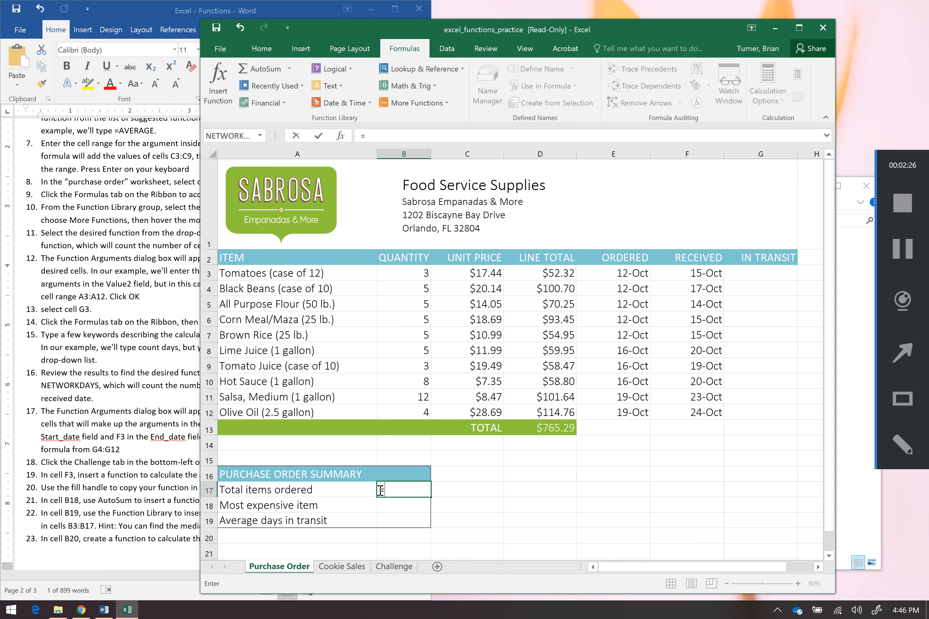
pyautogui.write('counta')
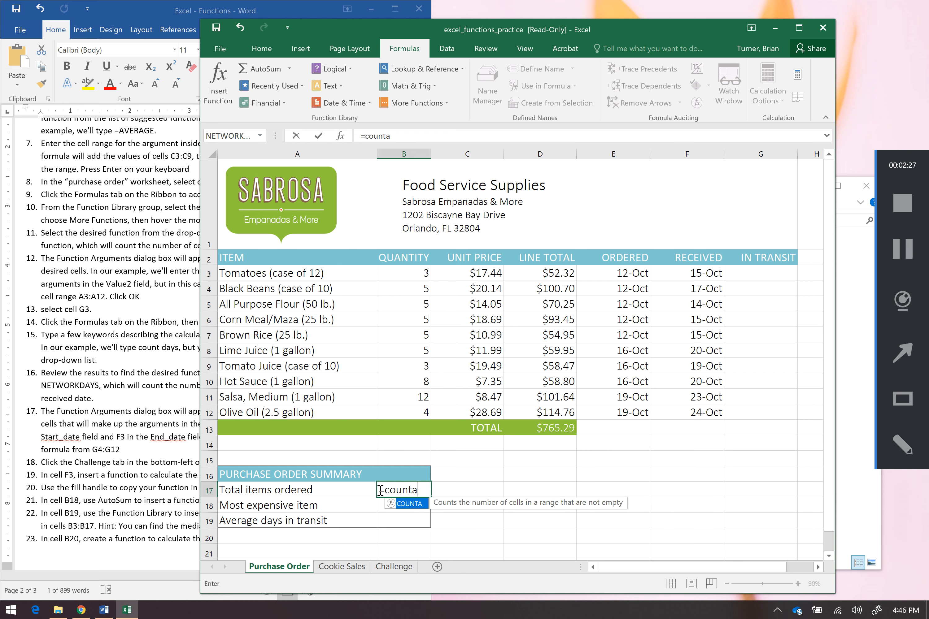
pyautogui.press('Tab')
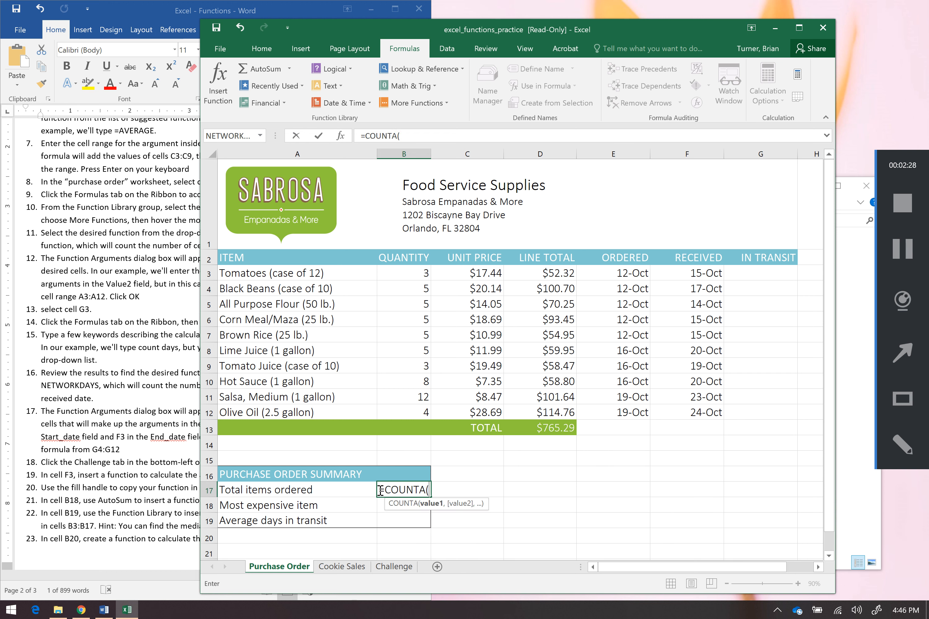
pyautogui.moveTo(328, 275); pyautogui.dragTo(336, 413)
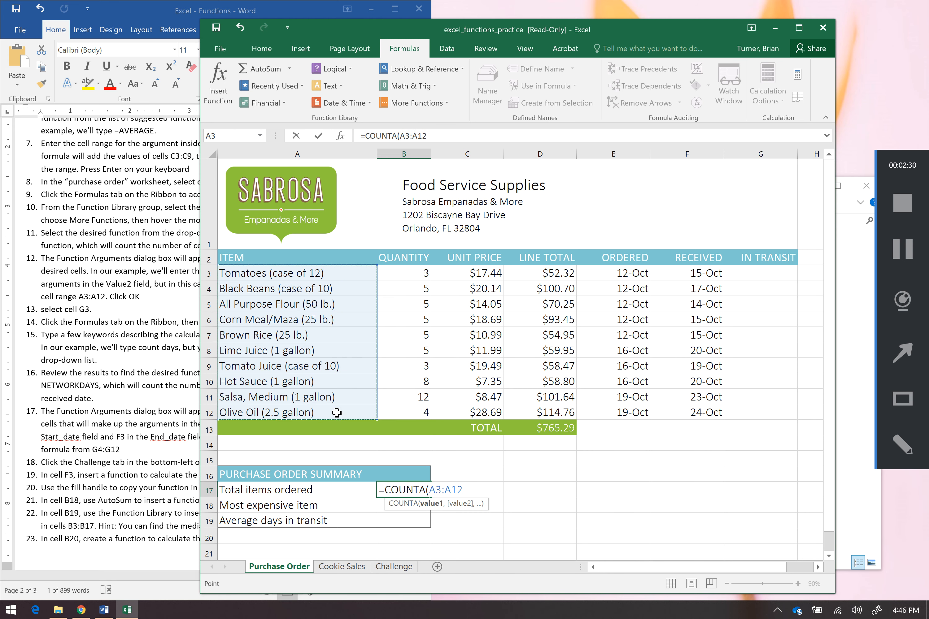
pyautogui.write(')')
pyautogui.press('Return')
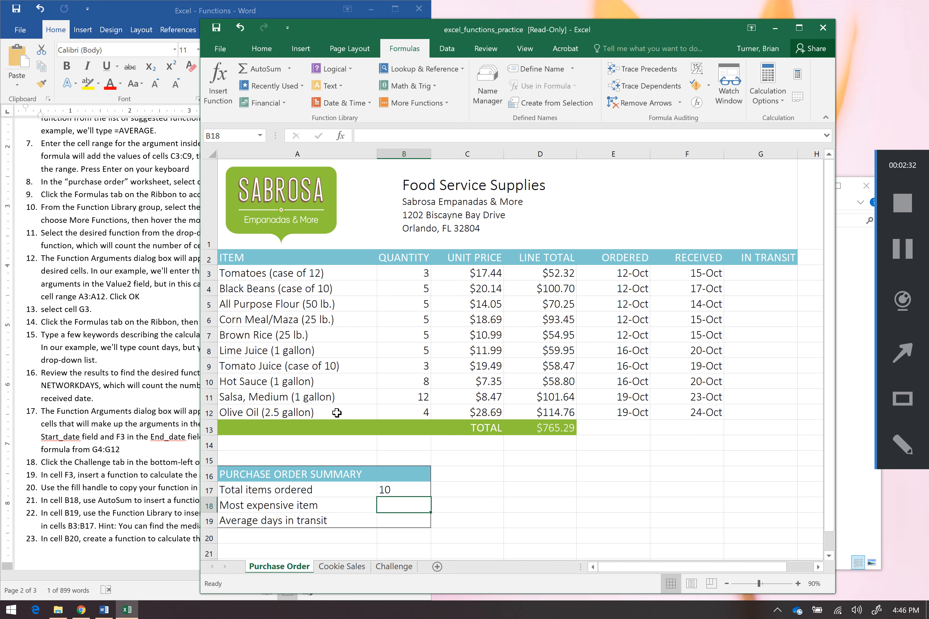
# Clear the formula from cell B17 and reselect it
pyautogui.click(398, 494)
pyautogui.press('BackSpace')
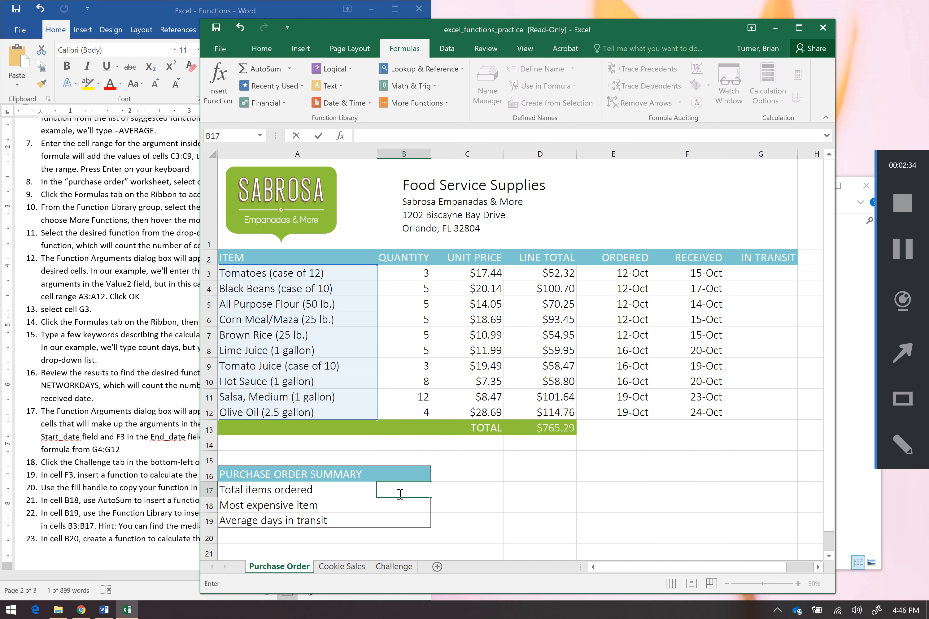
pyautogui.click(447, 521)
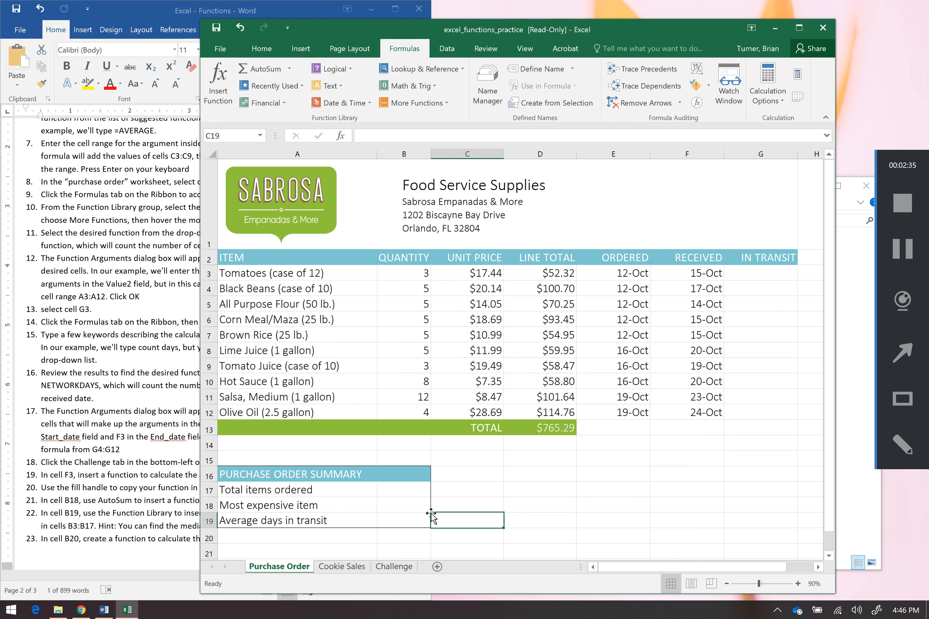
pyautogui.click(411, 490)
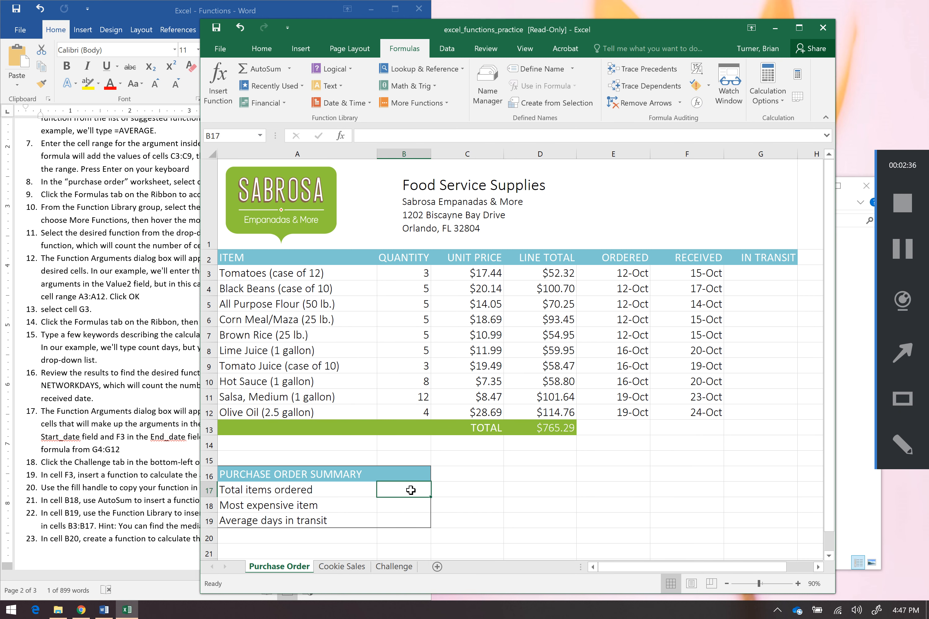
# Insert COUNTA in cell B17 through Insert Function, searching for counta and setting Value1 to A3:A12
pyautogui.click(221, 90)
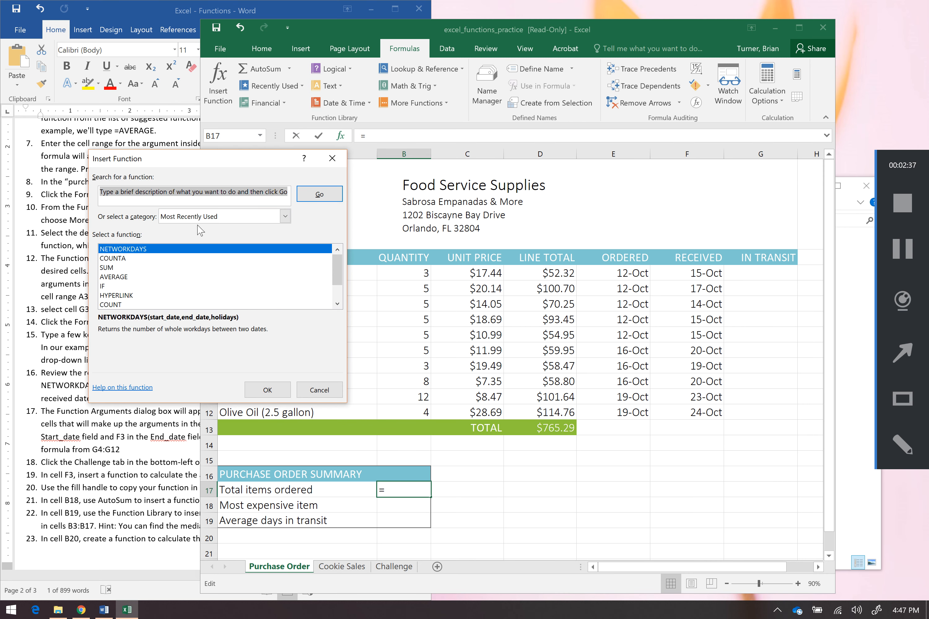
pyautogui.write('counta')
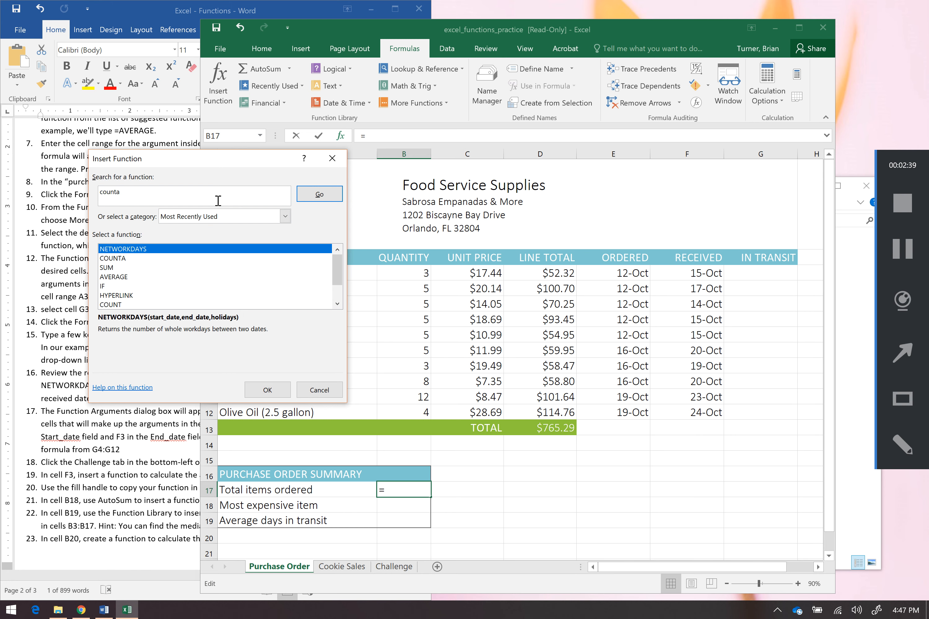
pyautogui.click(318, 194)
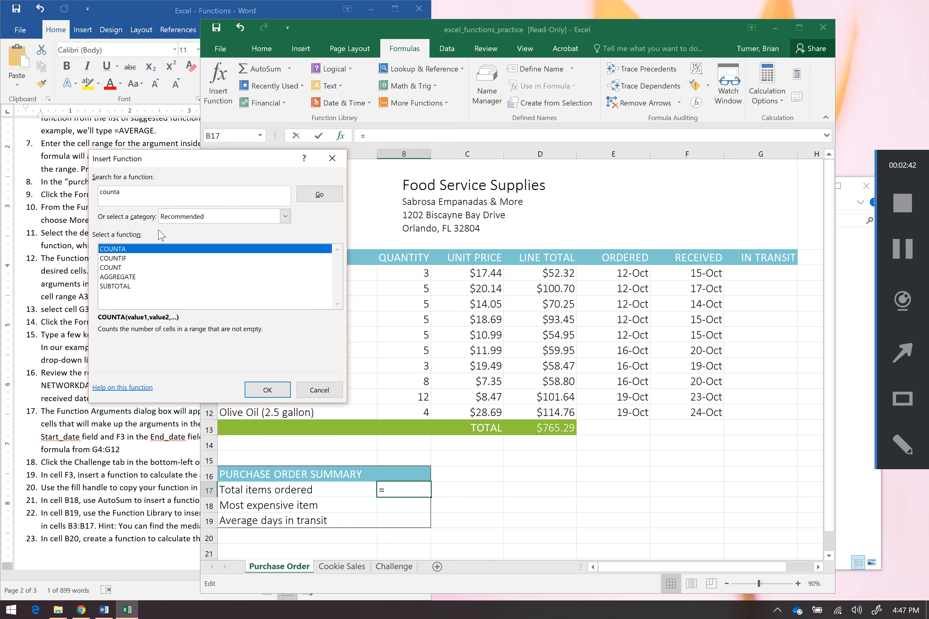
pyautogui.doubleClick(146, 254)
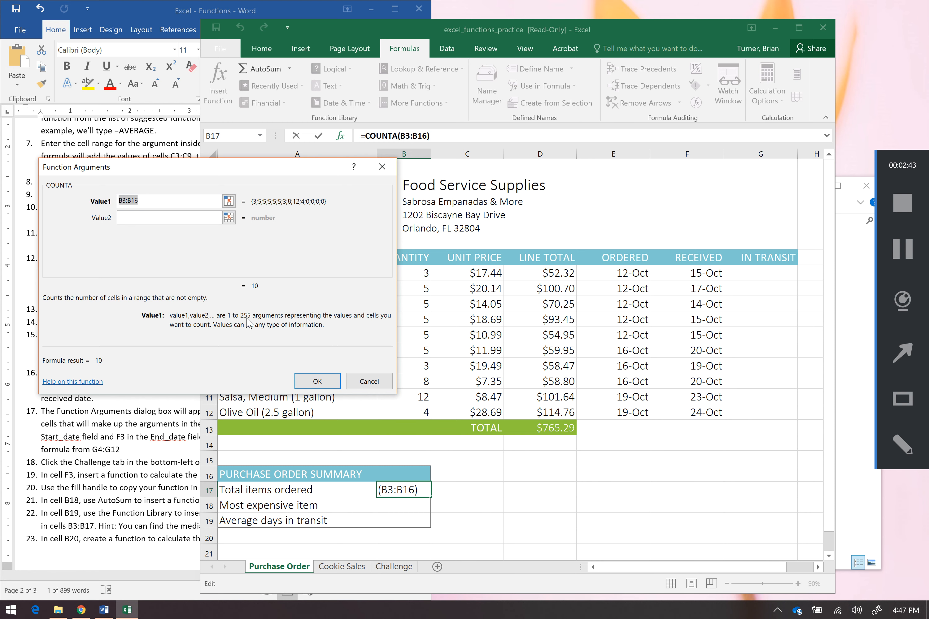
pyautogui.moveTo(235, 168); pyautogui.dragTo(757, 194)
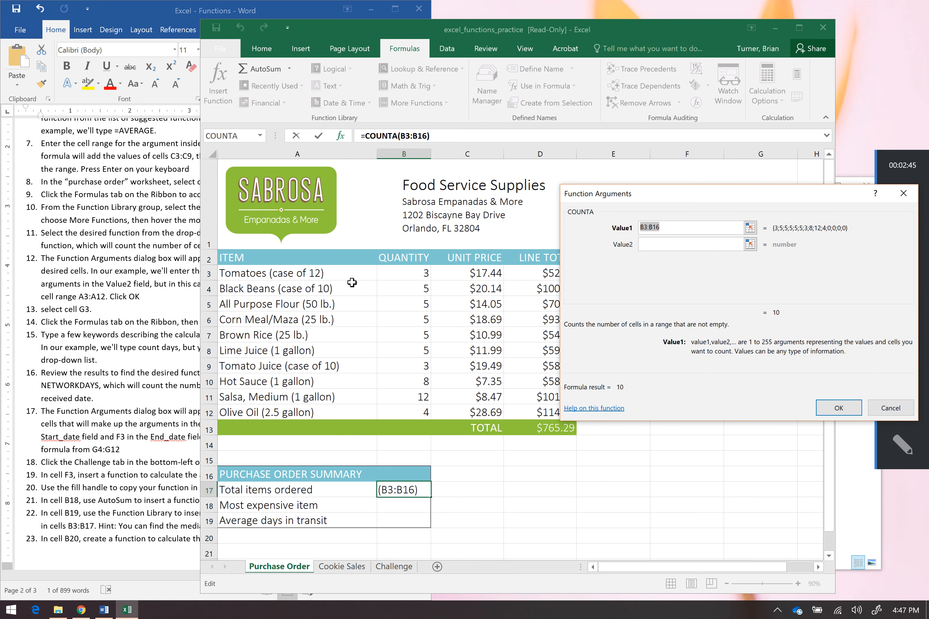
pyautogui.moveTo(342, 274); pyautogui.dragTo(345, 412)
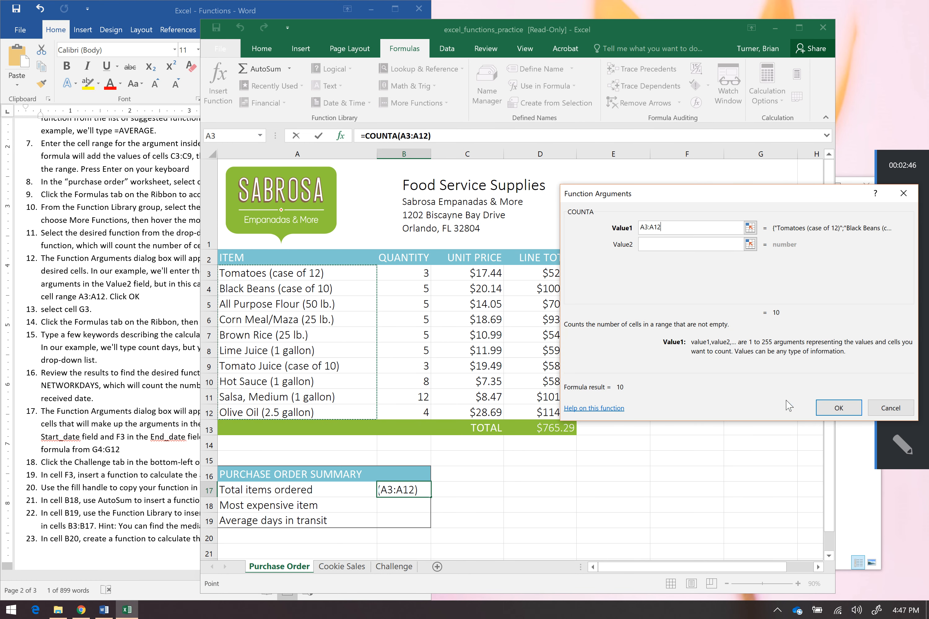
pyautogui.click(836, 407)
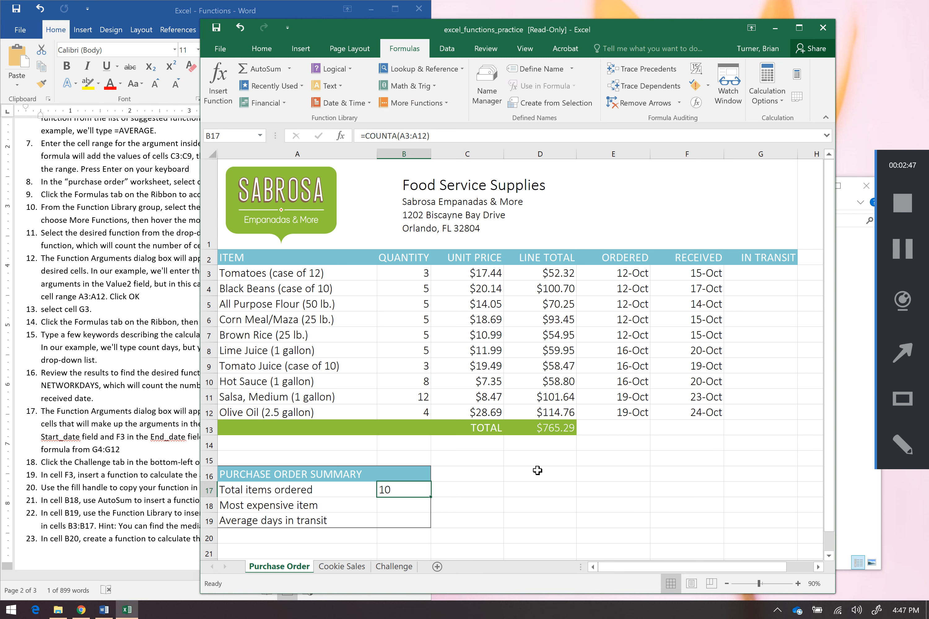
# Read the instructions on counting business days and examine the Ordered and Received dates for cell G3
pyautogui.click(151, 399)
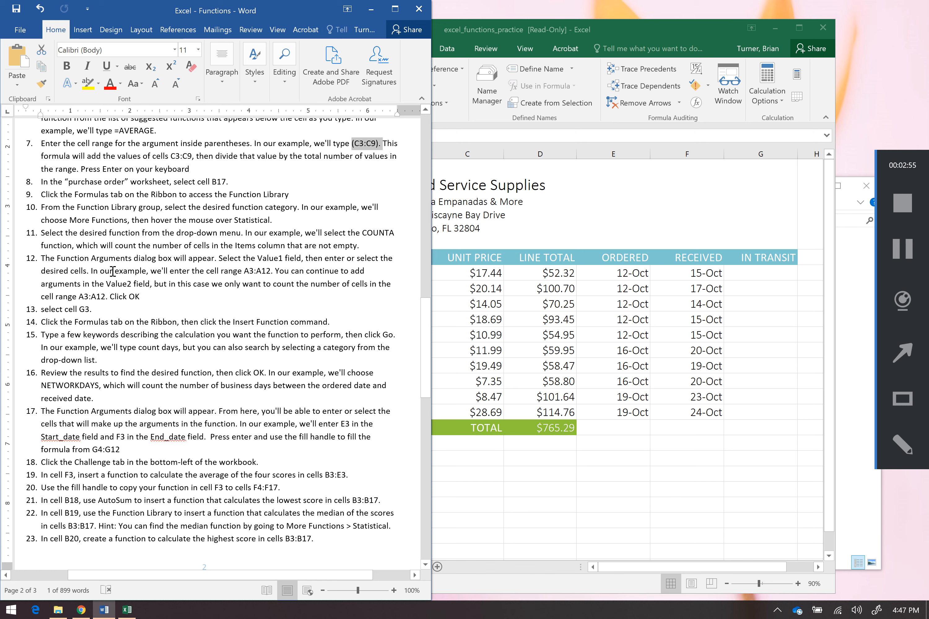
pyautogui.moveTo(100, 270); pyautogui.dragTo(253, 300)
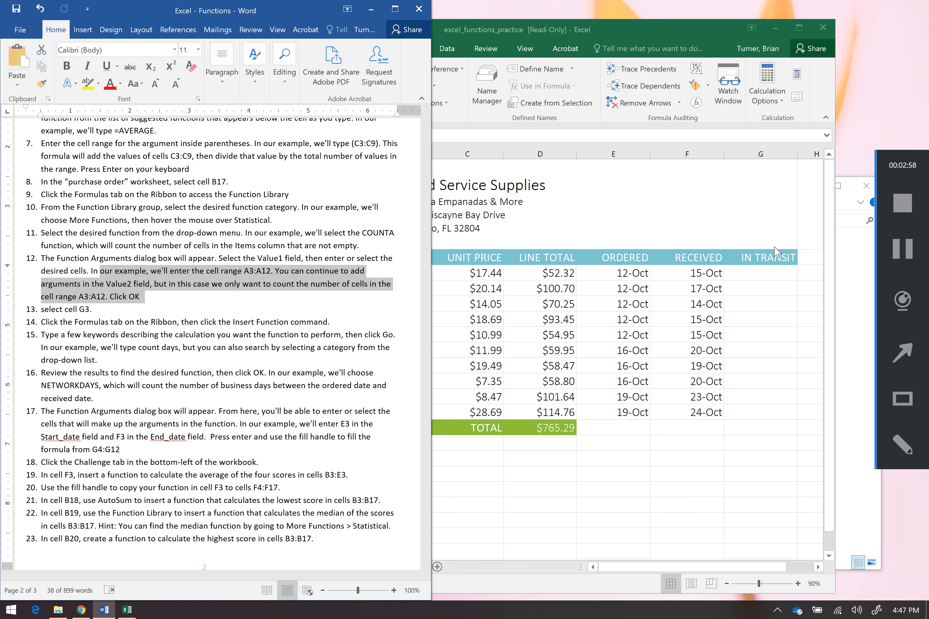
pyautogui.click(756, 280)
pyautogui.click(753, 274)
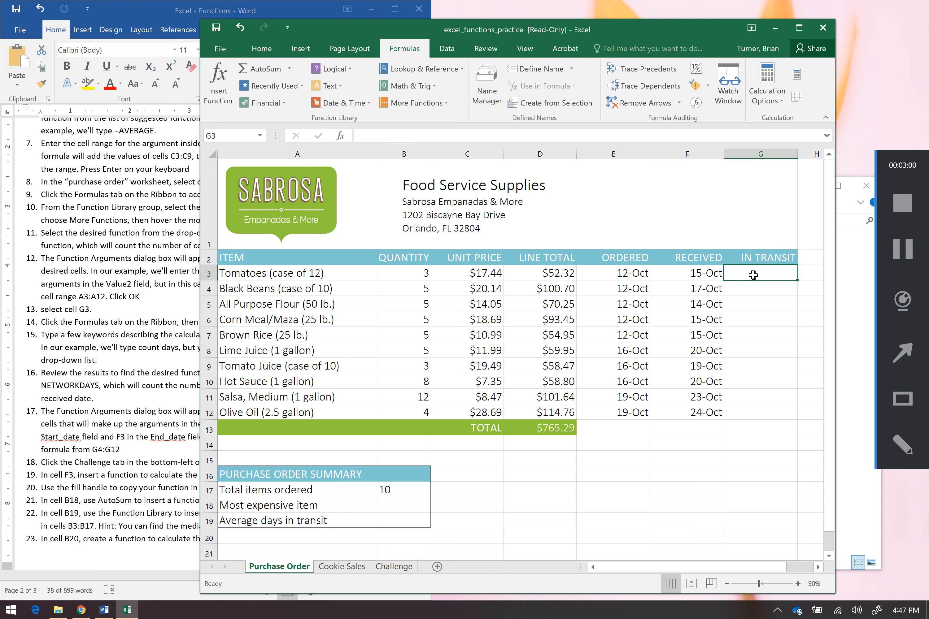
pyautogui.click(607, 274)
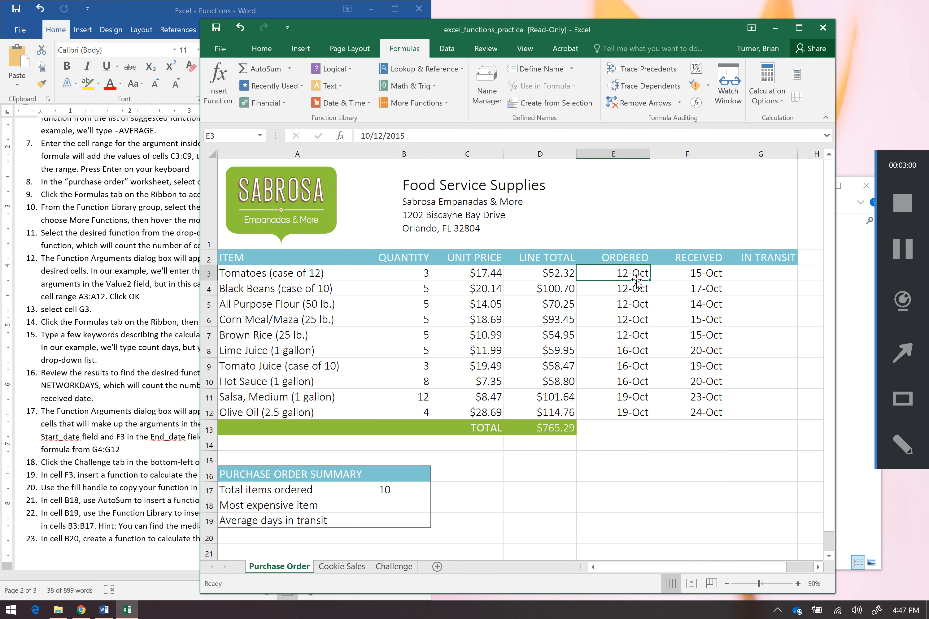
pyautogui.click(691, 275)
pyautogui.click(756, 275)
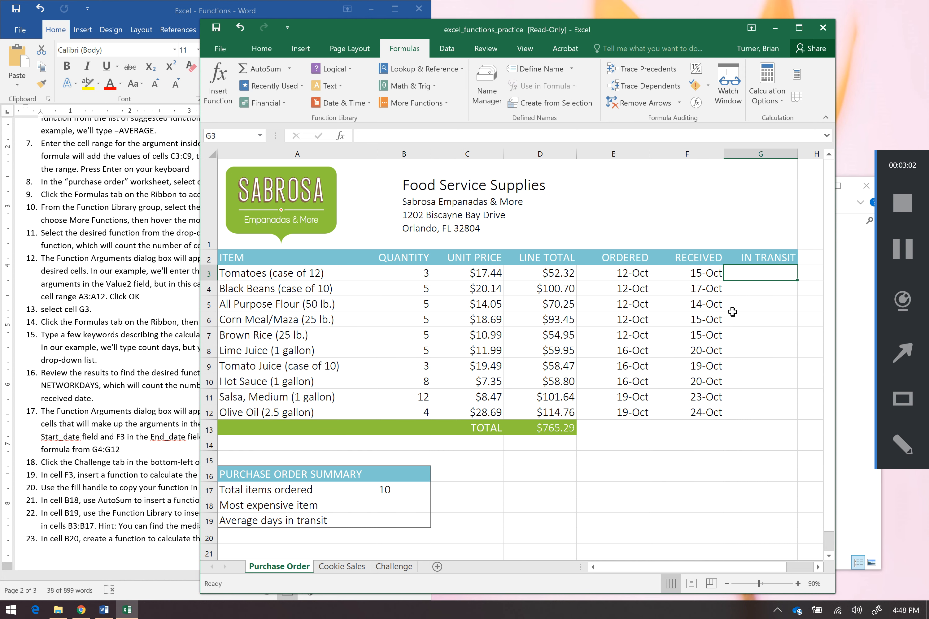
pyautogui.click(134, 341)
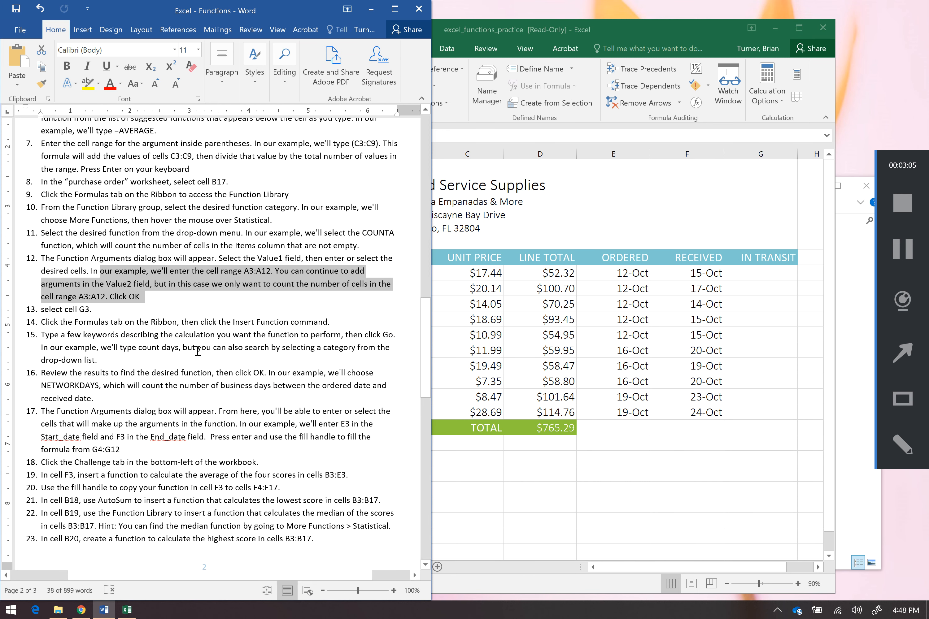
pyautogui.click(759, 275)
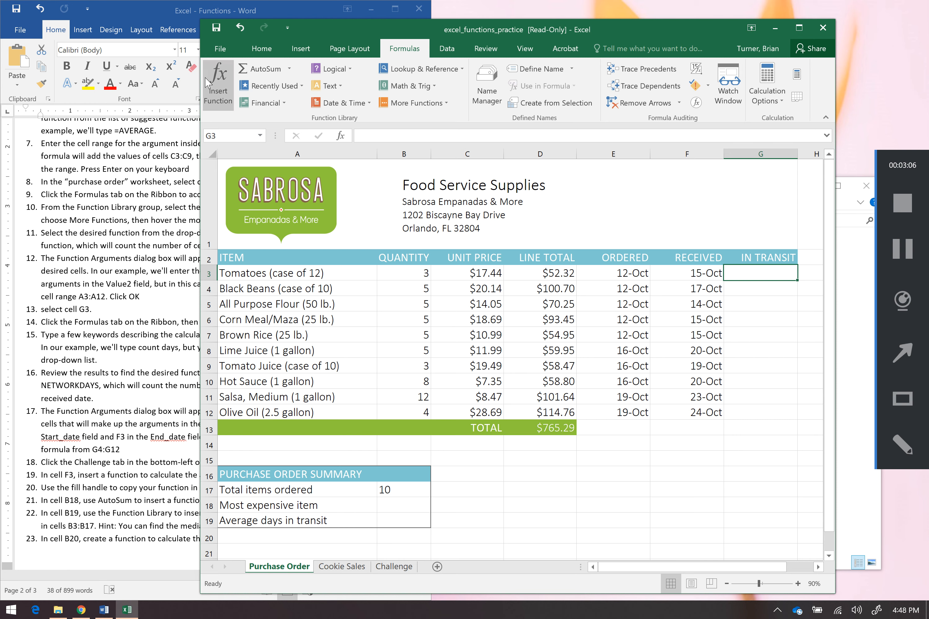
# Search Insert Function for count days and choose NETWORKDAYS for cell G3
pyautogui.click(221, 91)
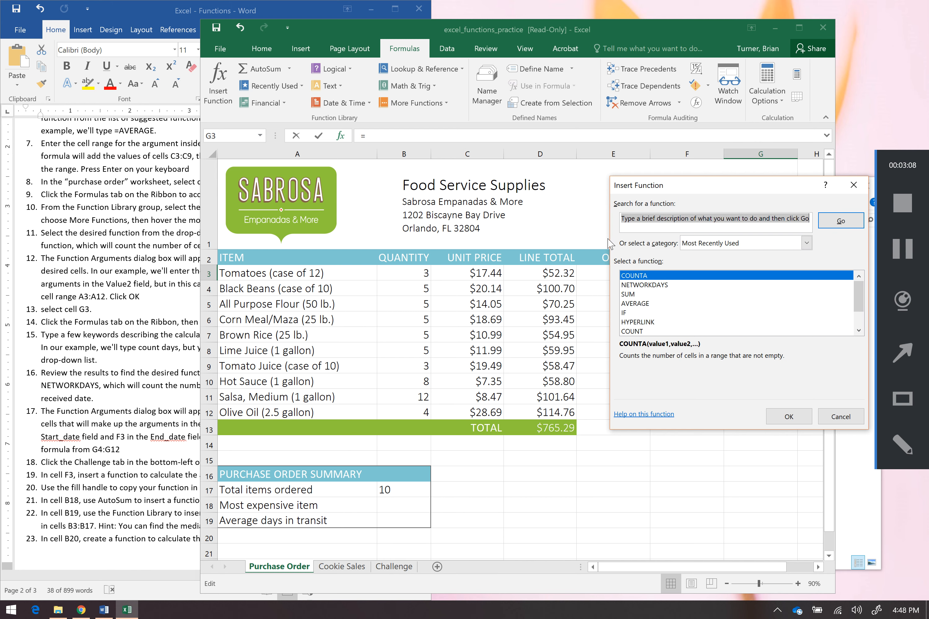
pyautogui.write('count days')
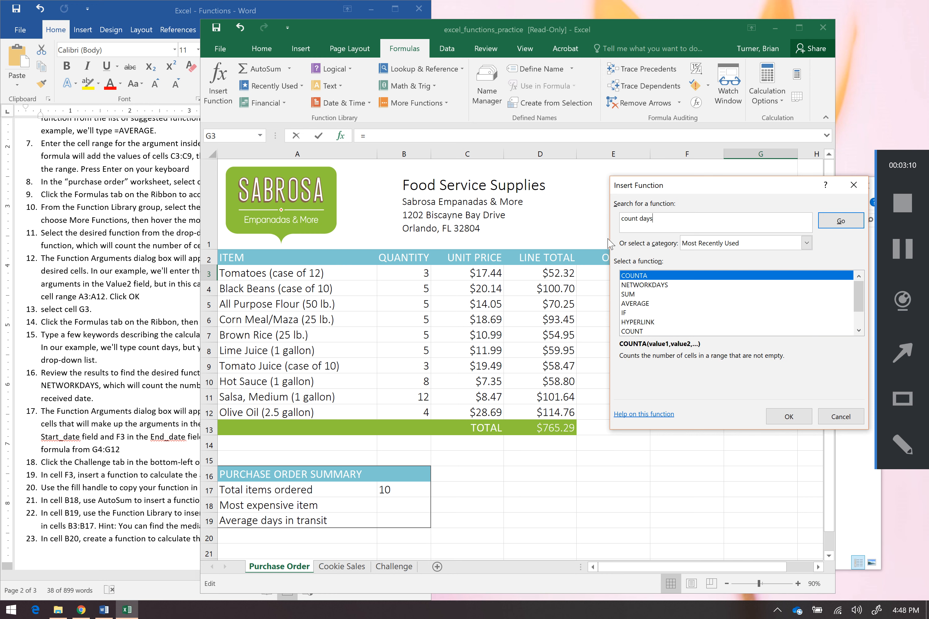
pyautogui.click(842, 221)
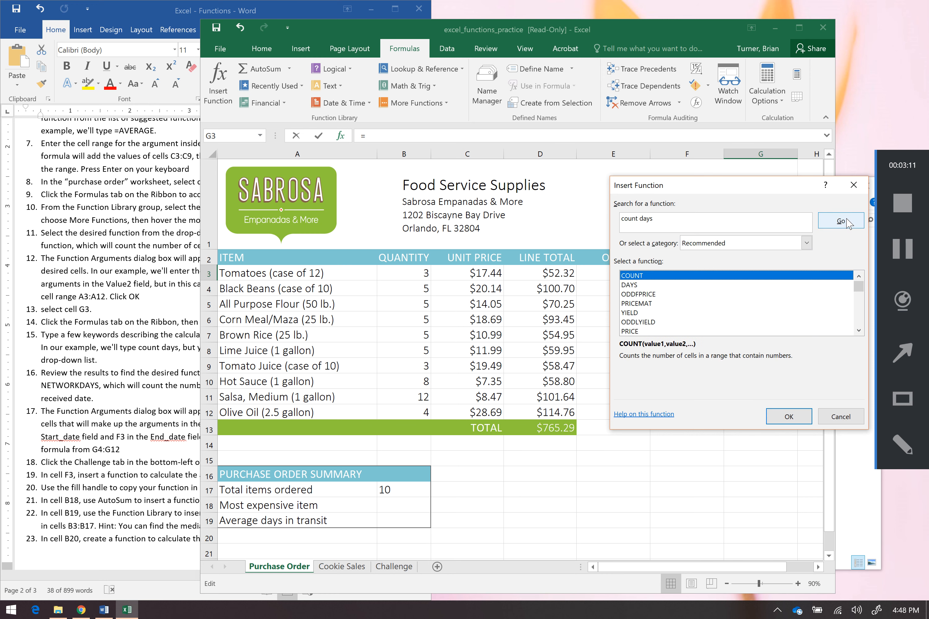
pyautogui.click(858, 293)
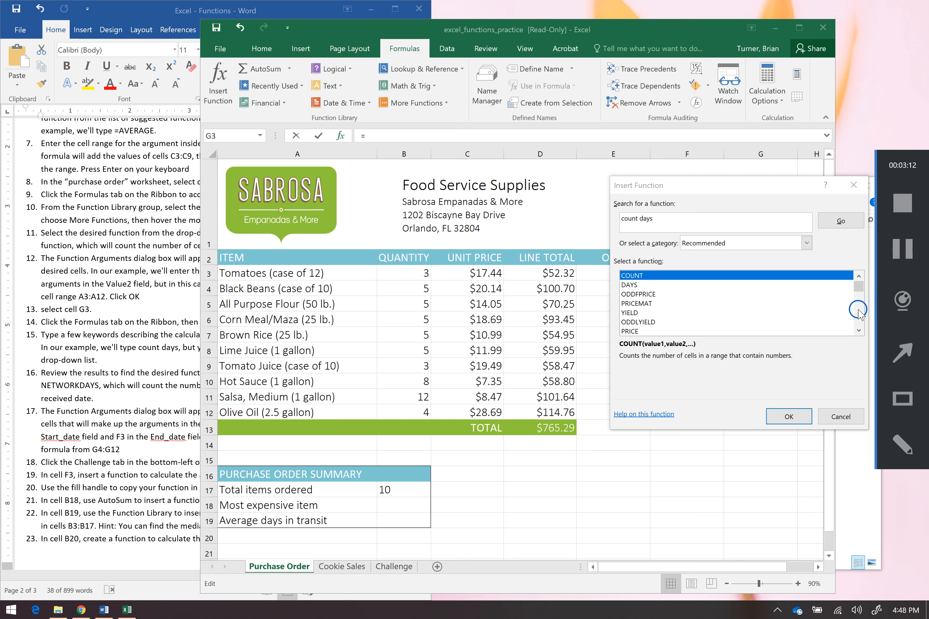
pyautogui.moveTo(791, 184); pyautogui.dragTo(707, 202)
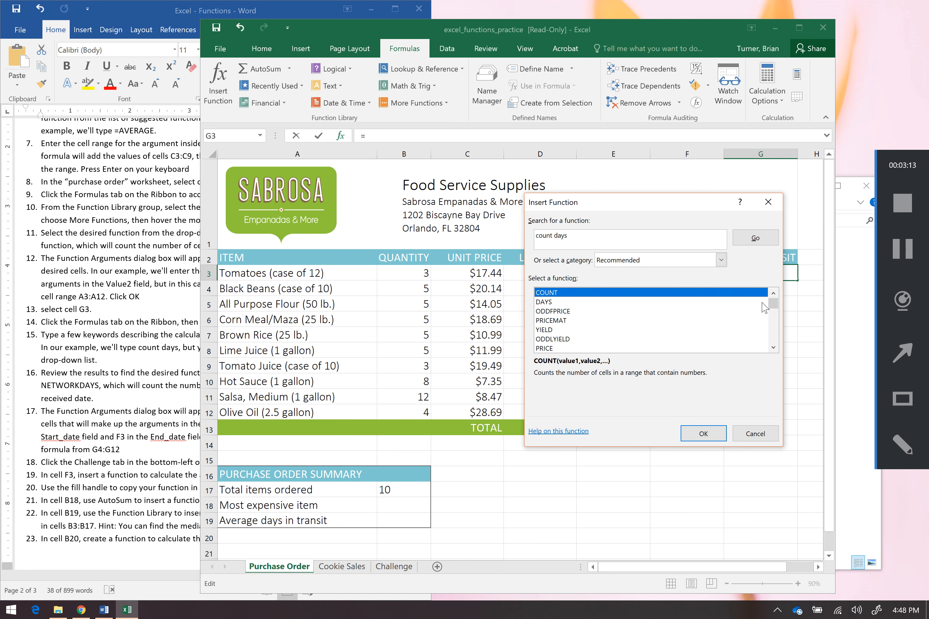
pyautogui.moveTo(774, 304); pyautogui.dragTo(774, 318)
pyautogui.click(595, 313)
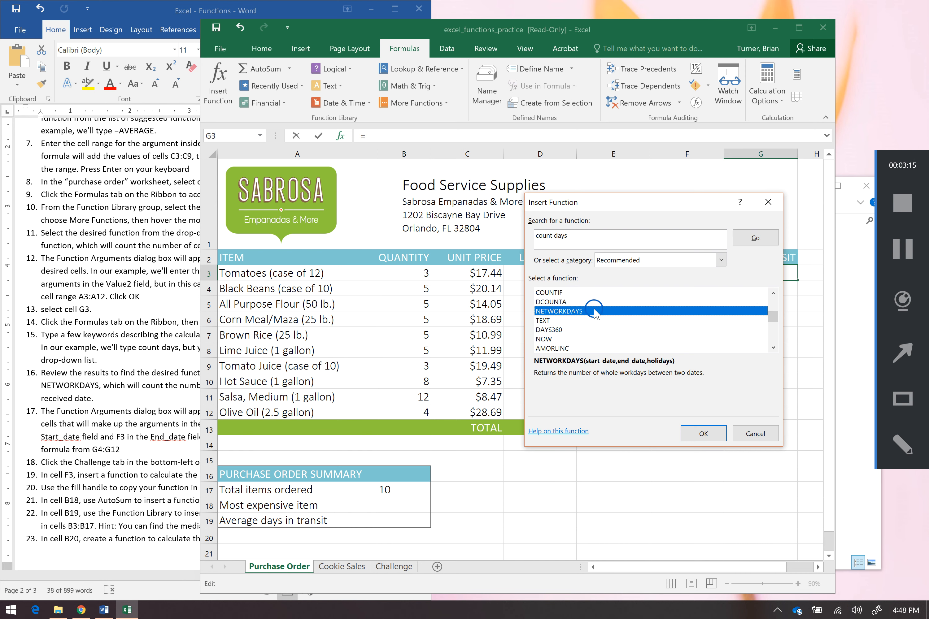
pyautogui.doubleClick(596, 312)
# Set NETWORKDAYS Start_date to E3 and End_date to F3 and confirm the function
pyautogui.moveTo(687, 233); pyautogui.dragTo(253, 214)
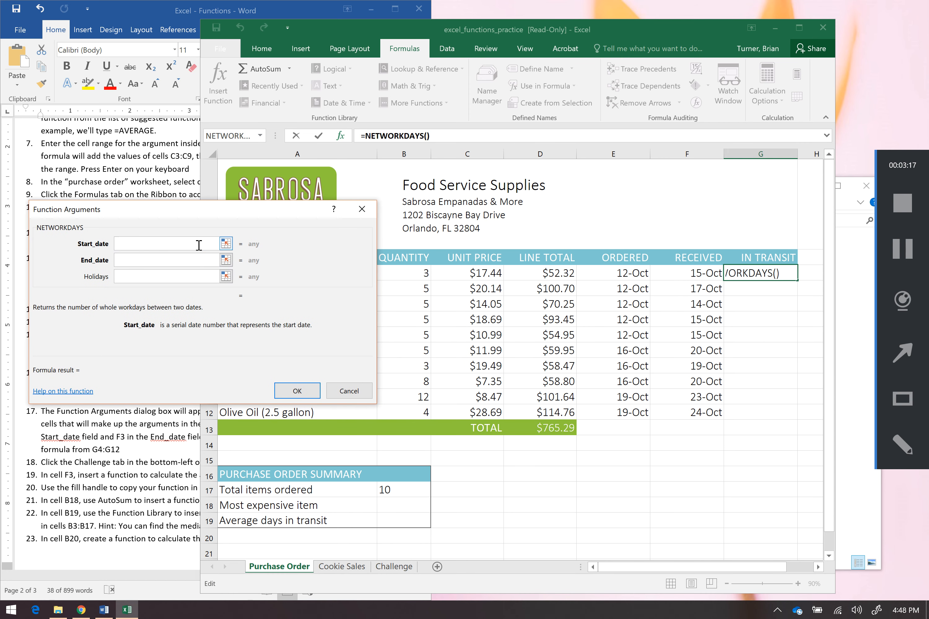
pyautogui.click(617, 272)
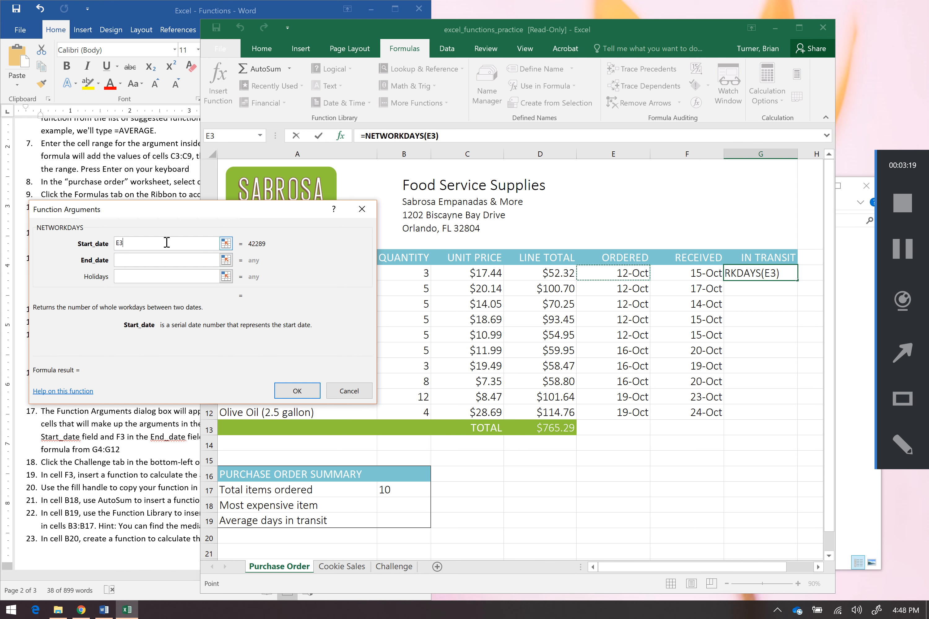
pyautogui.click(166, 259)
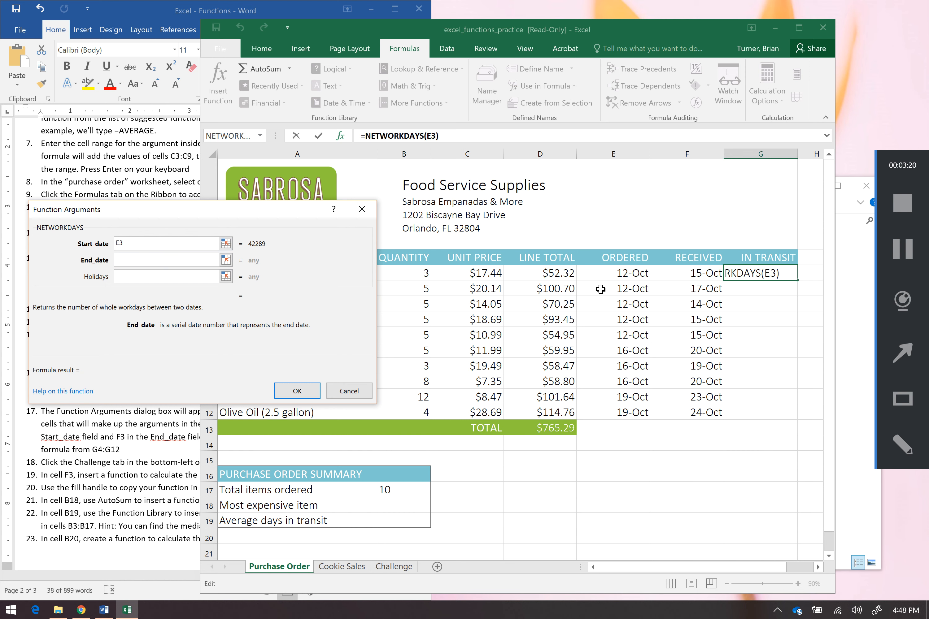
pyautogui.click(694, 273)
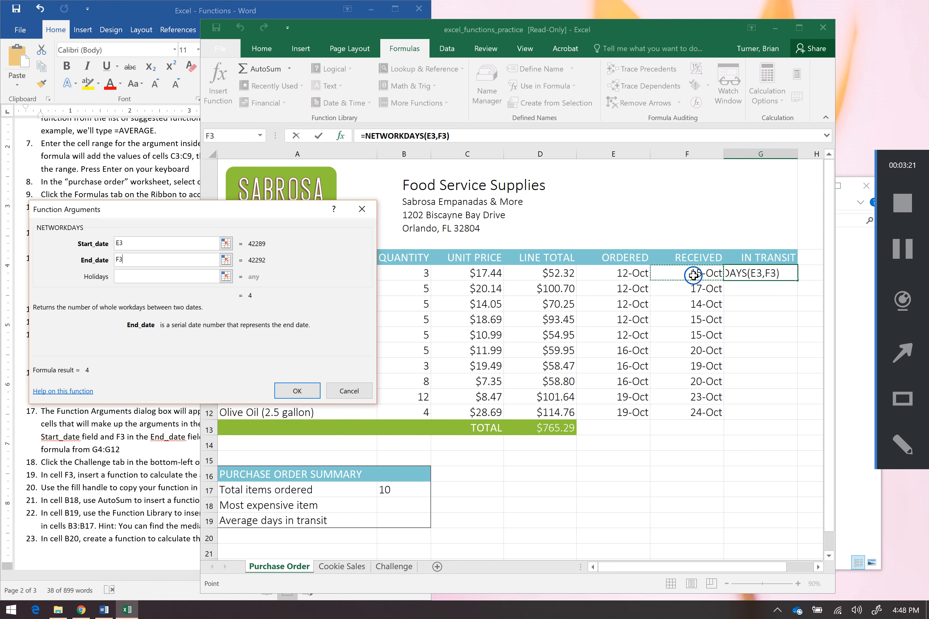
pyautogui.click(299, 388)
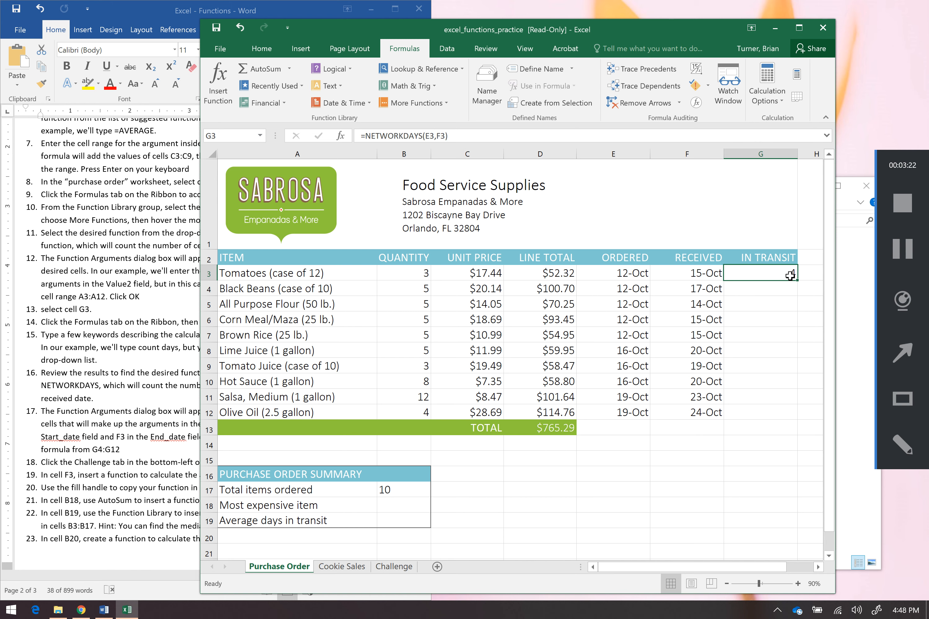
# Fill the NETWORKDAYS formula from G3 down through G12
pyautogui.moveTo(797, 282); pyautogui.dragTo(796, 418)
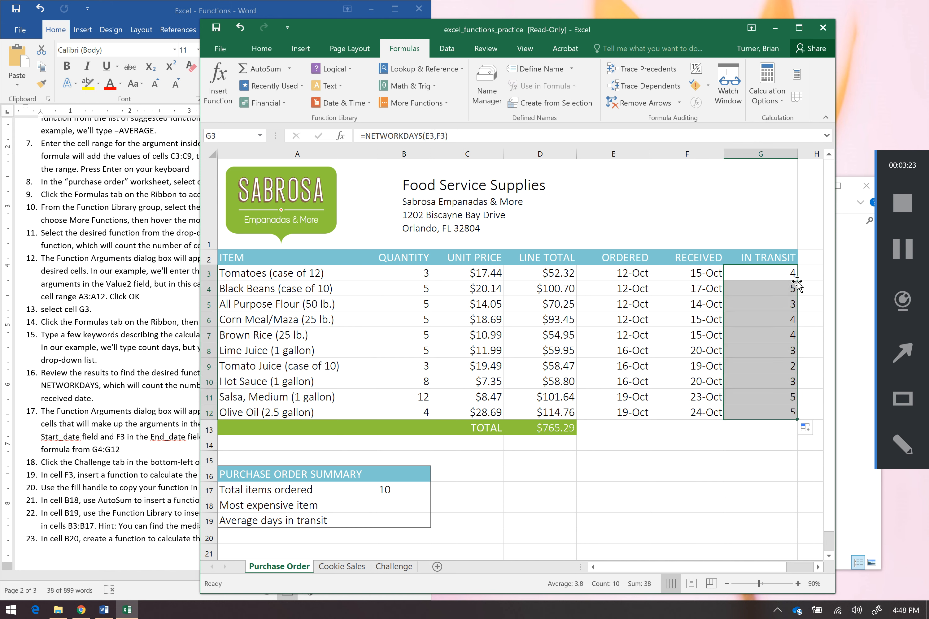
pyautogui.click(768, 285)
pyautogui.click(775, 273)
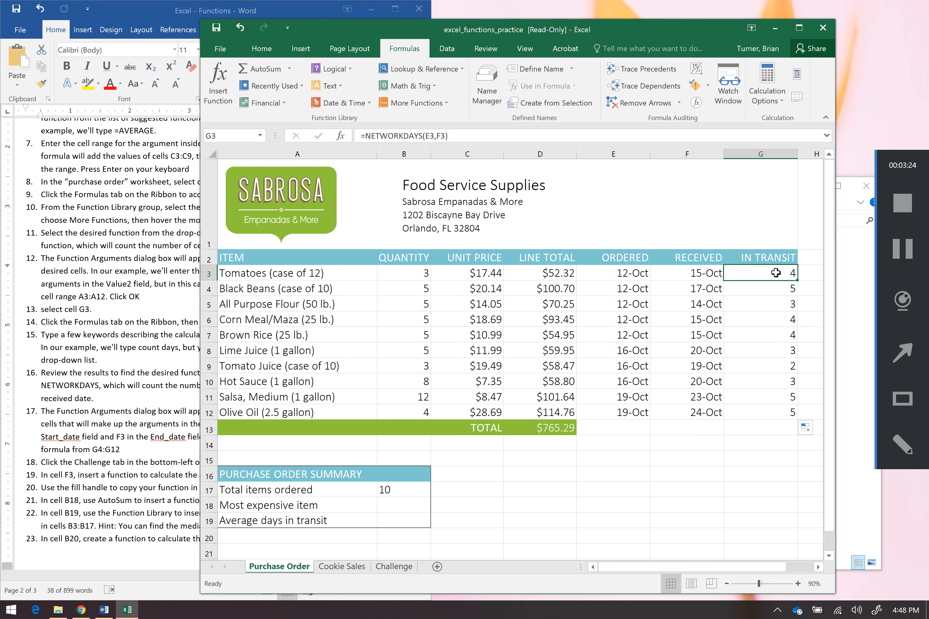
pyautogui.doubleClick(799, 282)
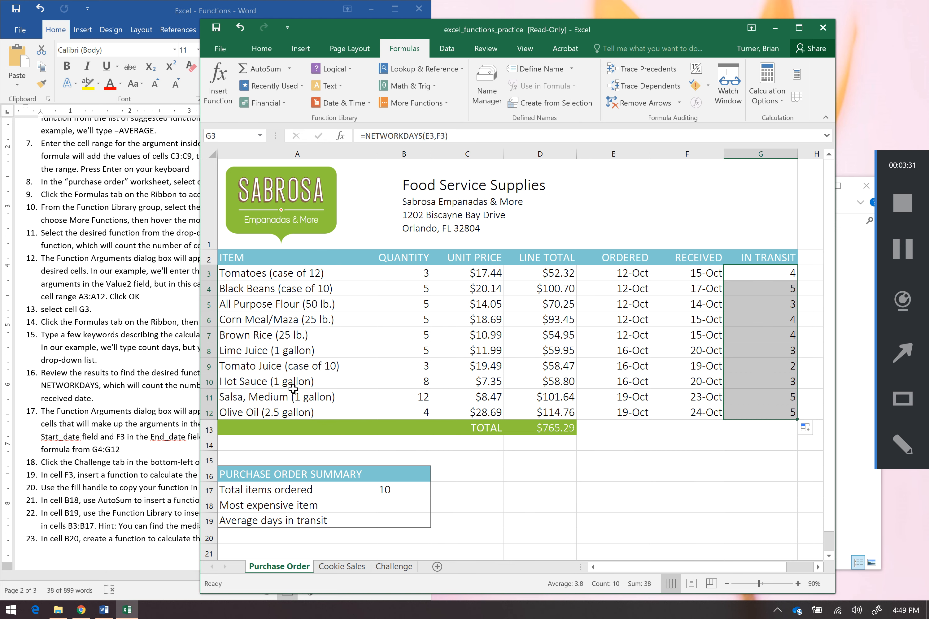
# Insert a MAX function in cell B18 with AutoSum, using the Unit Price range C3:C12
pyautogui.click(115, 399)
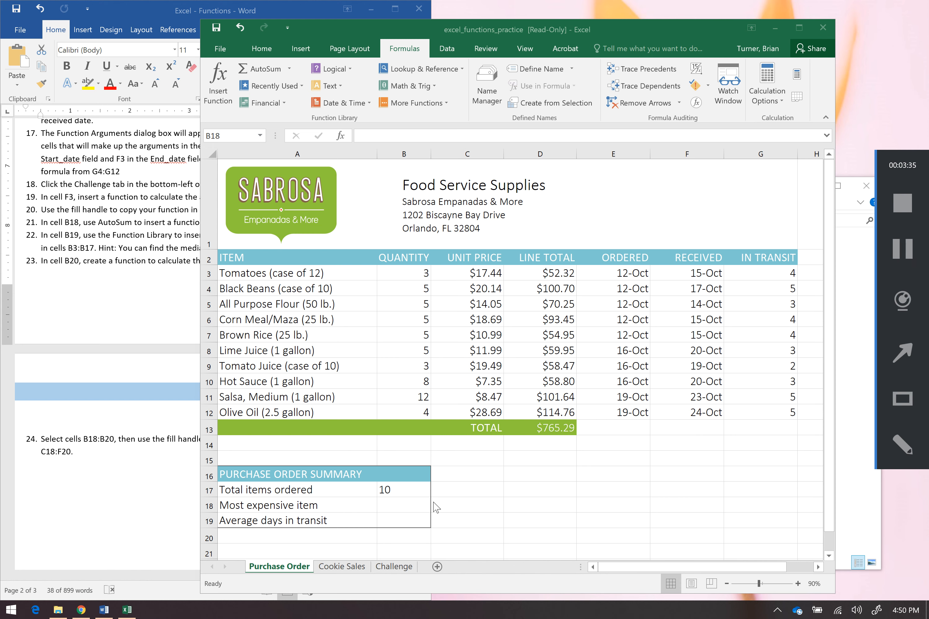
pyautogui.click(408, 507)
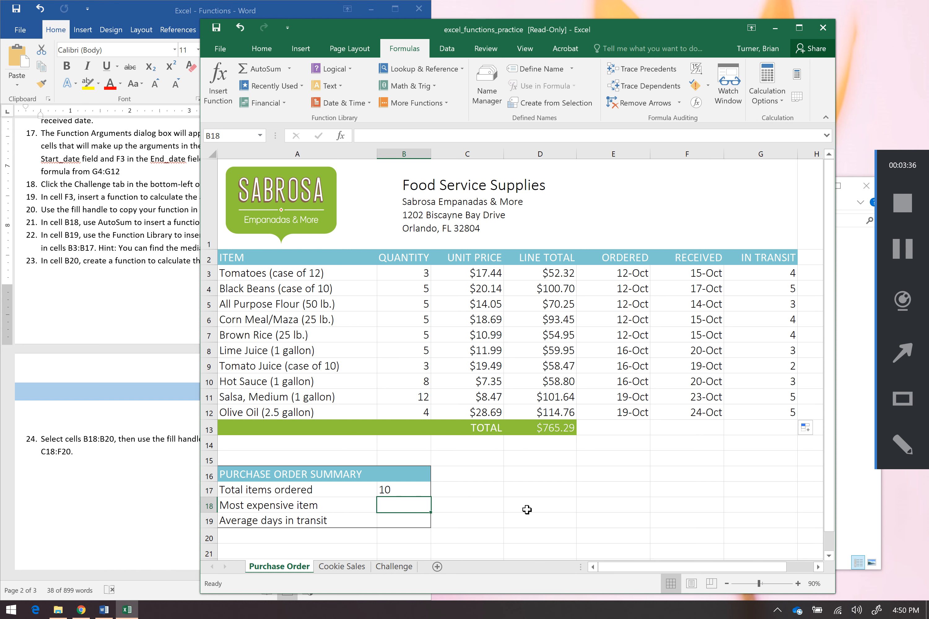
pyautogui.click(395, 518)
pyautogui.click(407, 507)
pyautogui.click(289, 68)
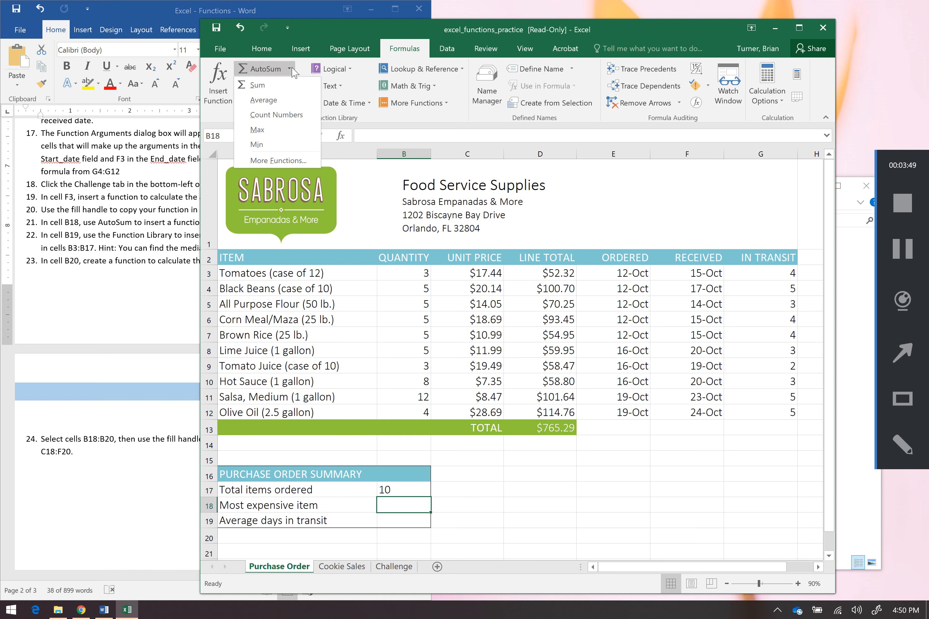
pyautogui.click(294, 129)
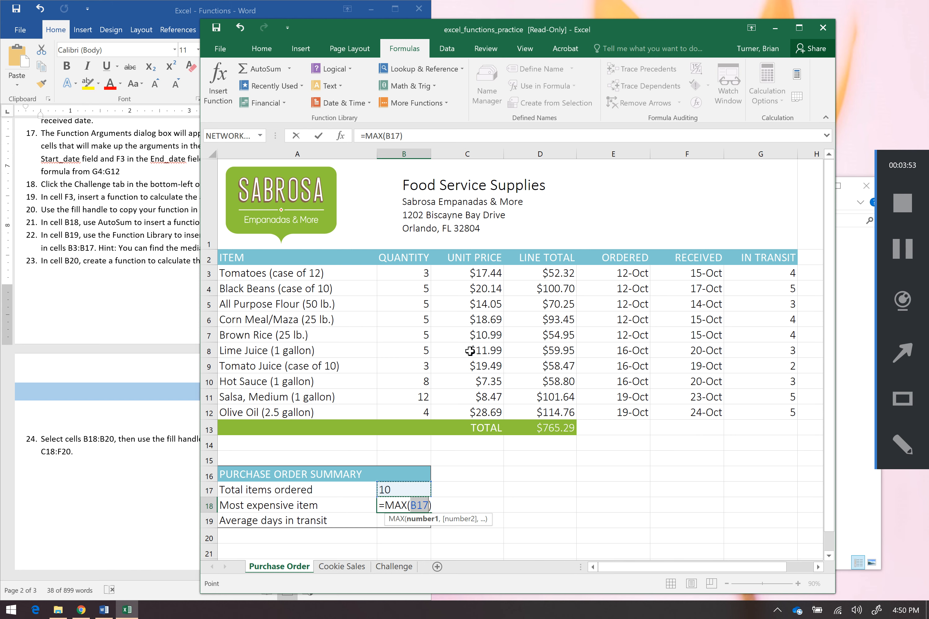
pyautogui.moveTo(481, 273); pyautogui.dragTo(475, 408)
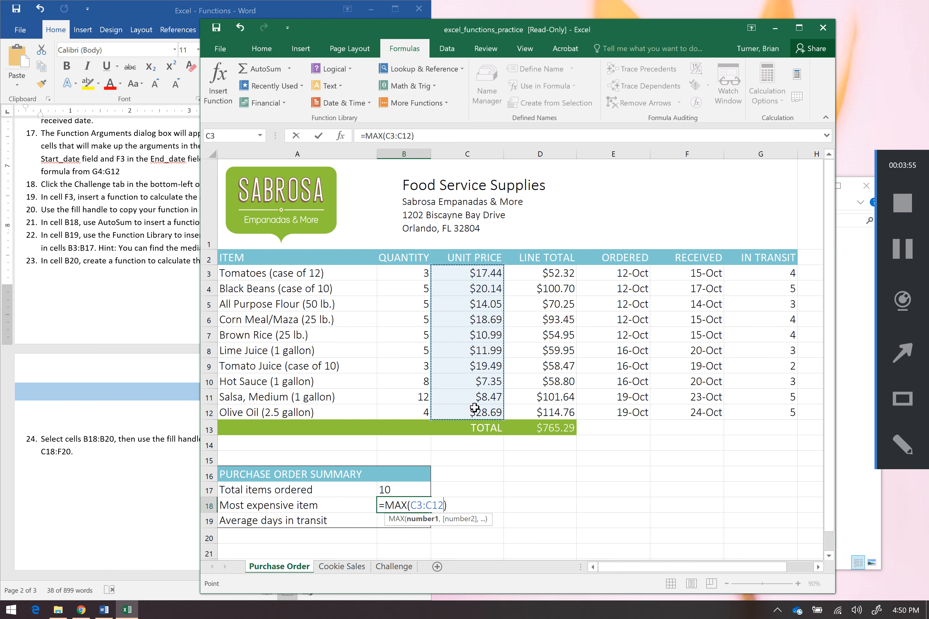
pyautogui.press('Return')
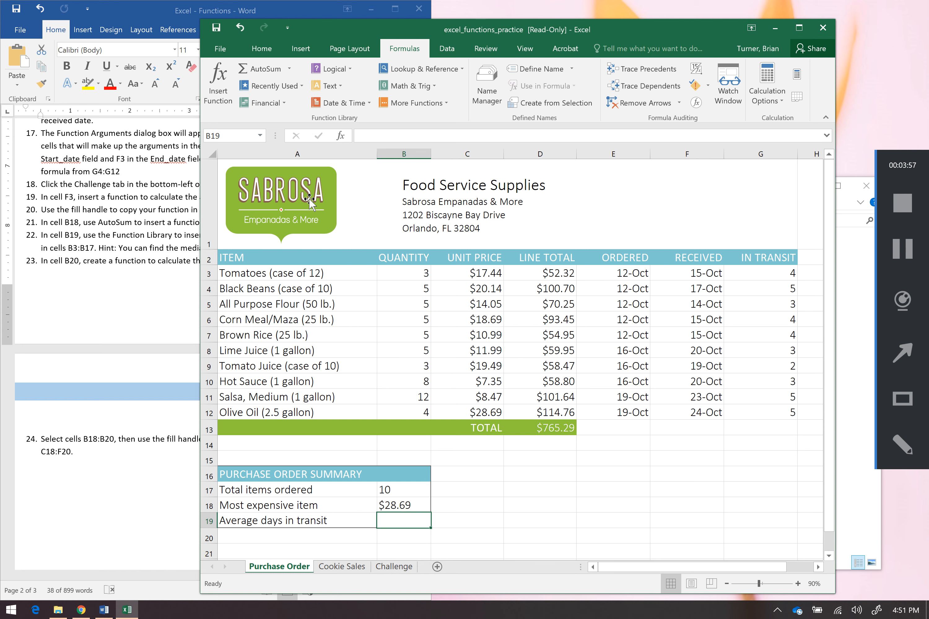
# Insert an AVERAGE function in cell B19 with AutoSum, using the In Transit range G3:G12
pyautogui.click(289, 72)
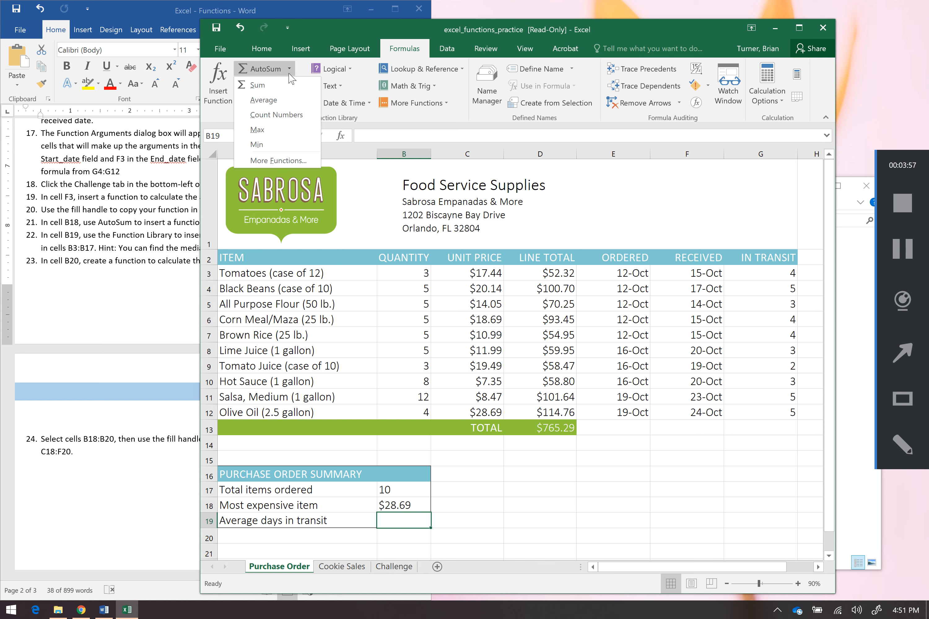
pyautogui.click(290, 101)
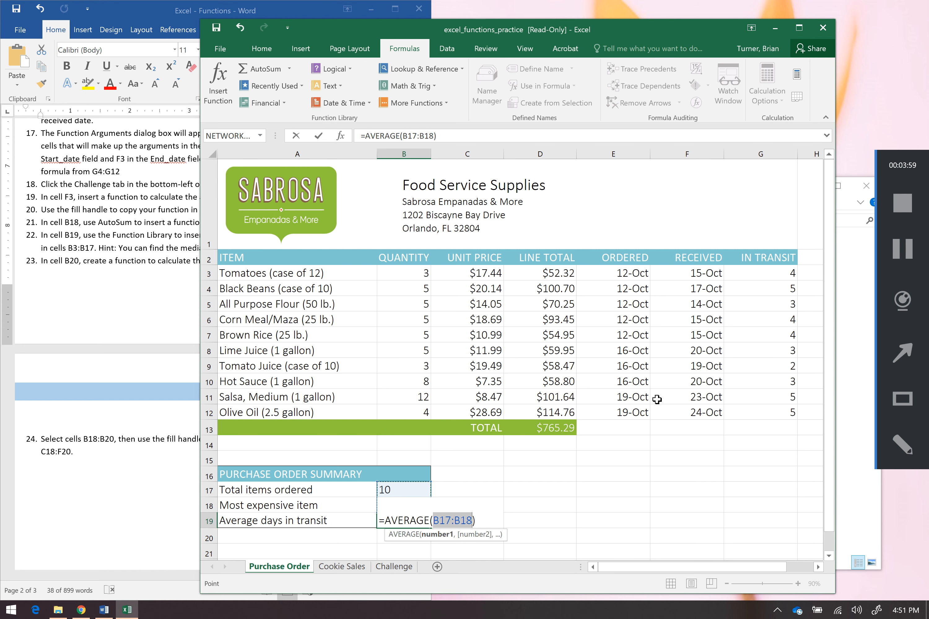
pyautogui.moveTo(767, 275); pyautogui.dragTo(772, 412)
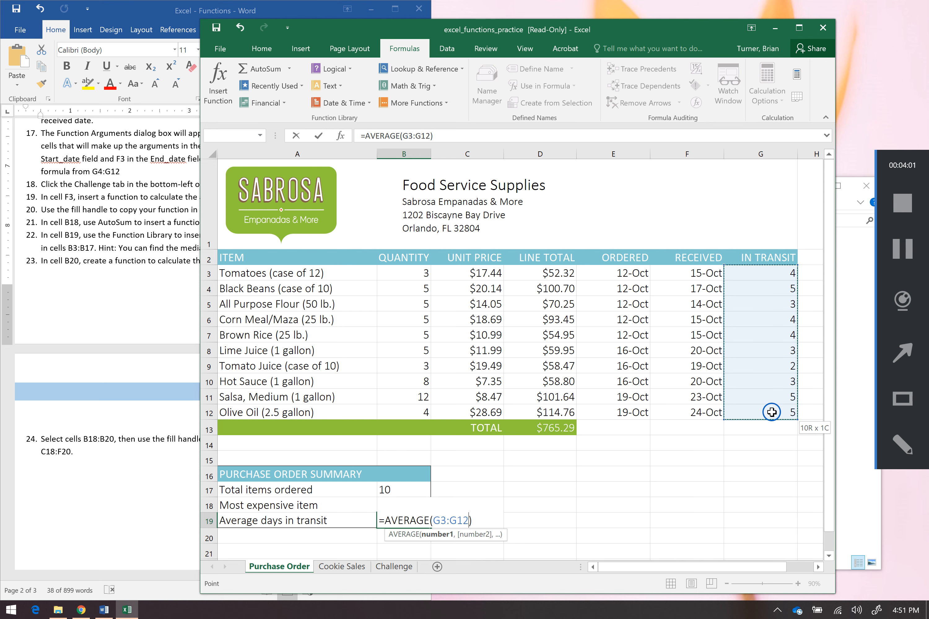
pyautogui.press('Return')
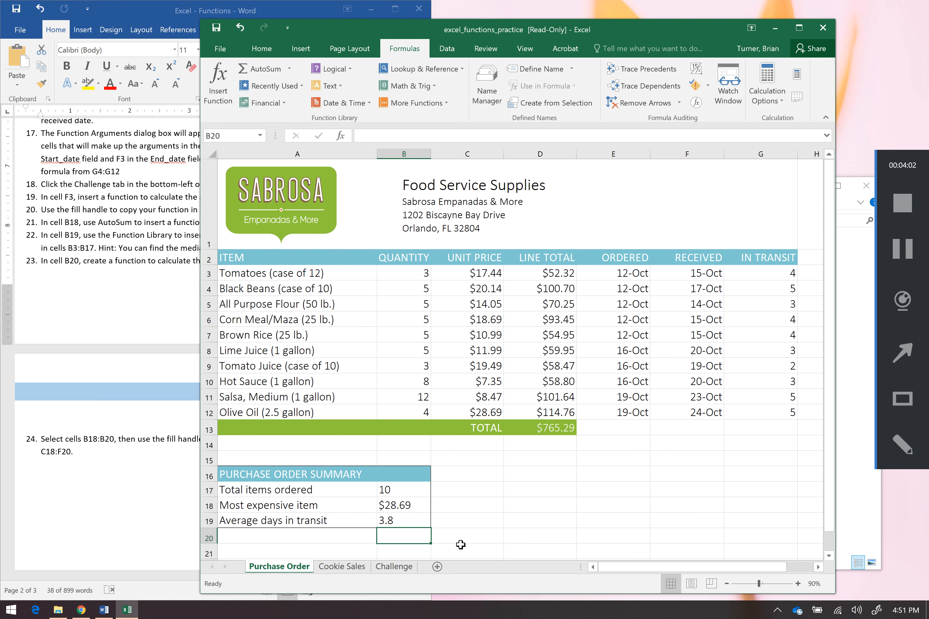
# Open the Challenge sheet and select instruction 19's text in the instructions document
pyautogui.click(407, 519)
pyautogui.click(394, 567)
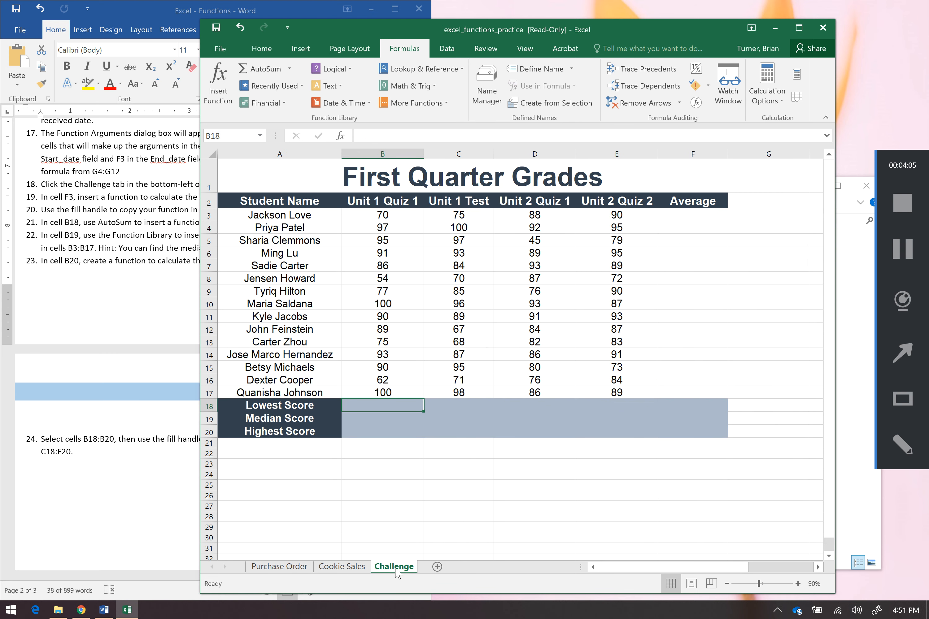
pyautogui.click(127, 318)
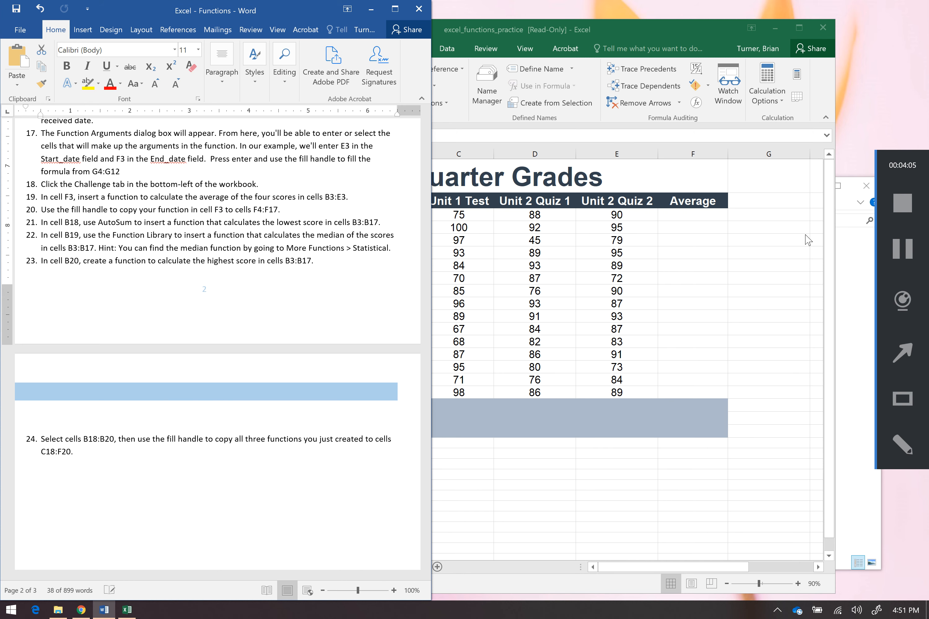
pyautogui.click(906, 251)
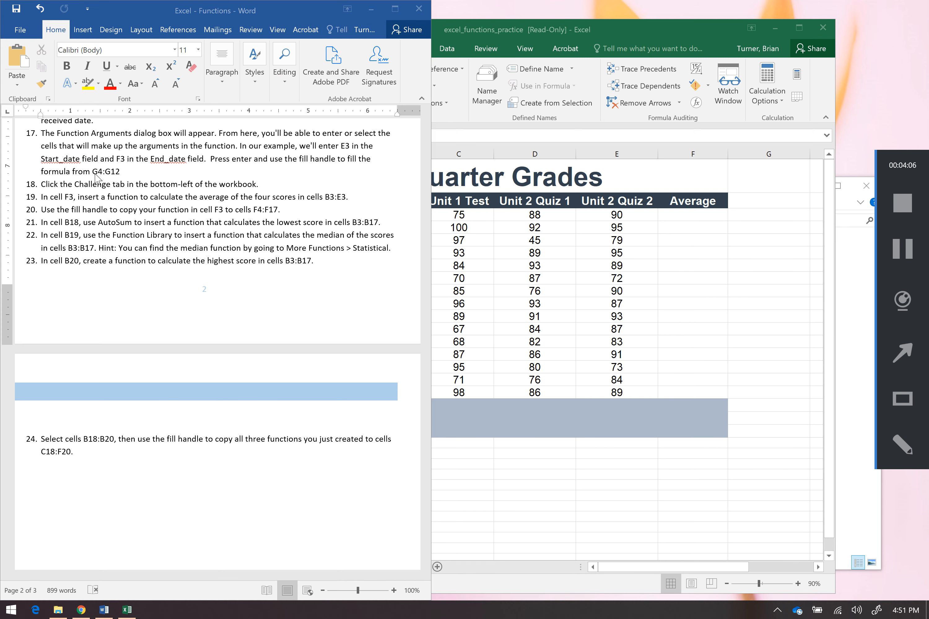
pyautogui.click(59, 199)
pyautogui.moveTo(78, 198); pyautogui.dragTo(356, 200)
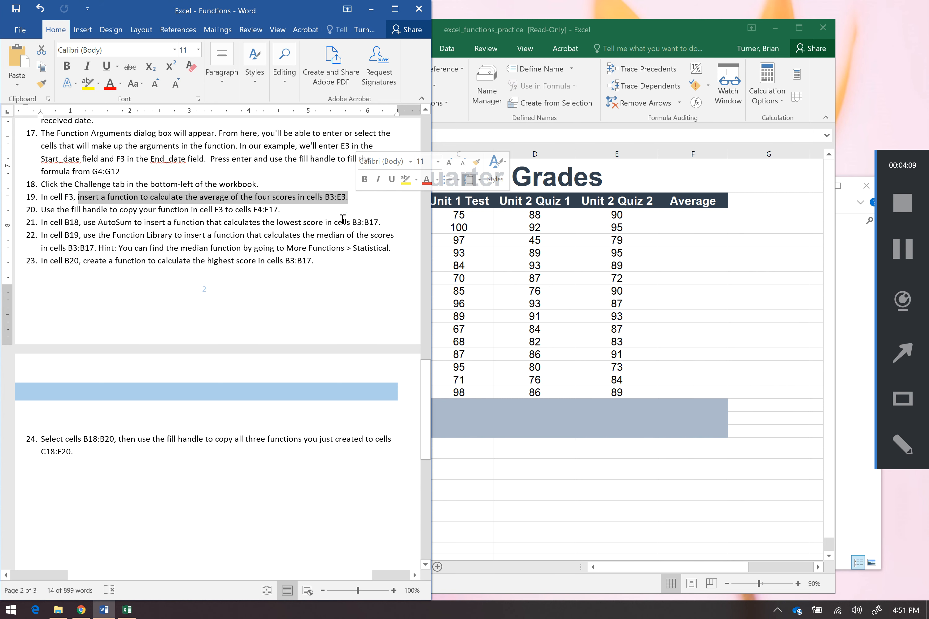
# Insert an AVERAGE function in cell F3 with AutoSum, averaging the four scores B3:E3
pyautogui.click(687, 211)
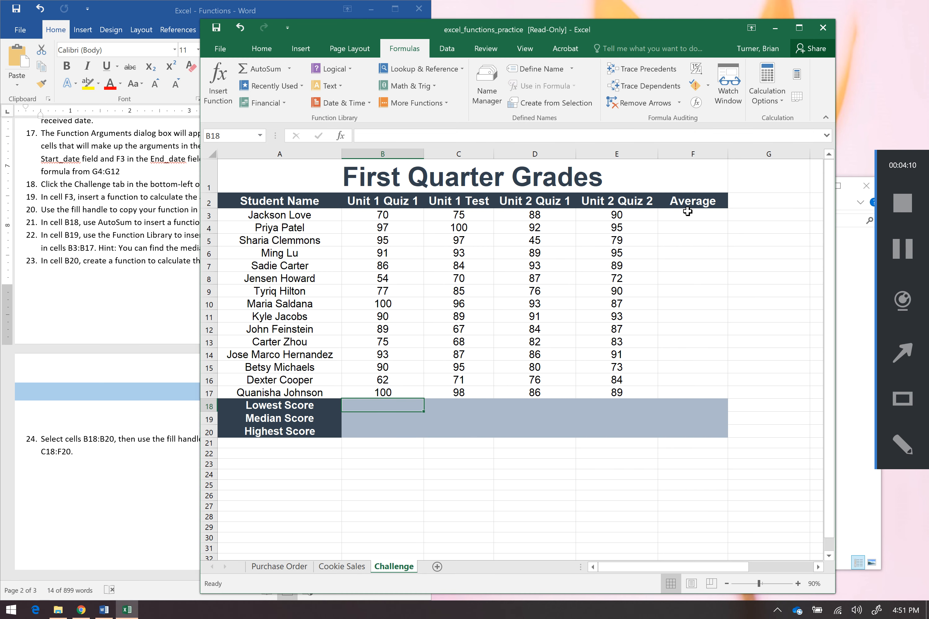
pyautogui.click(687, 212)
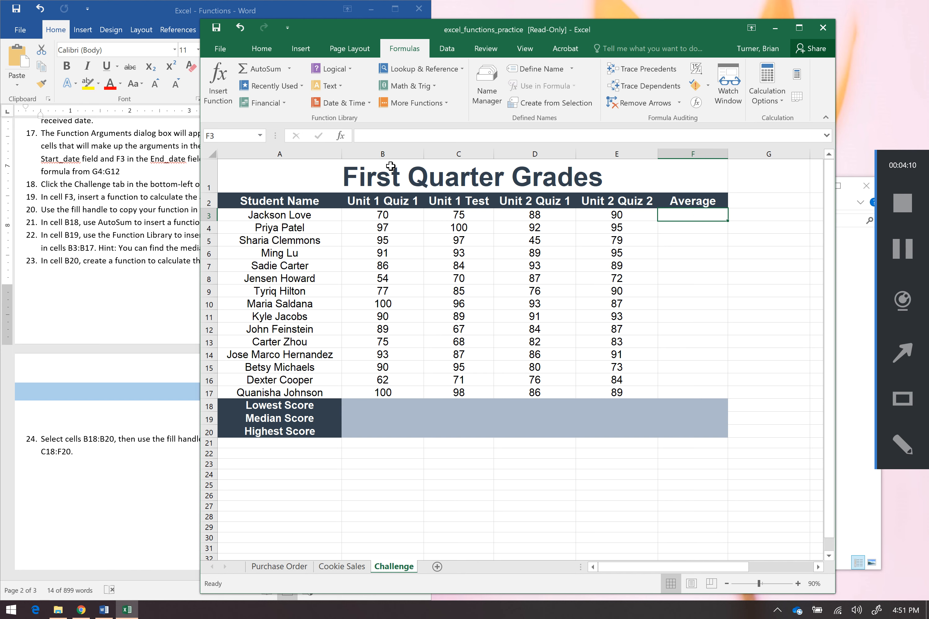
pyautogui.click(289, 69)
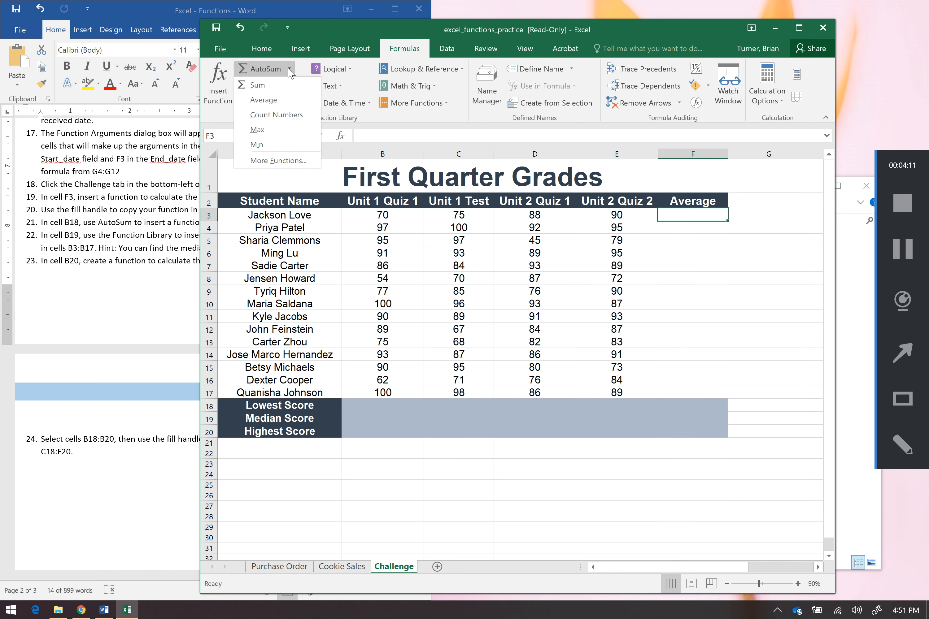
pyautogui.click(291, 101)
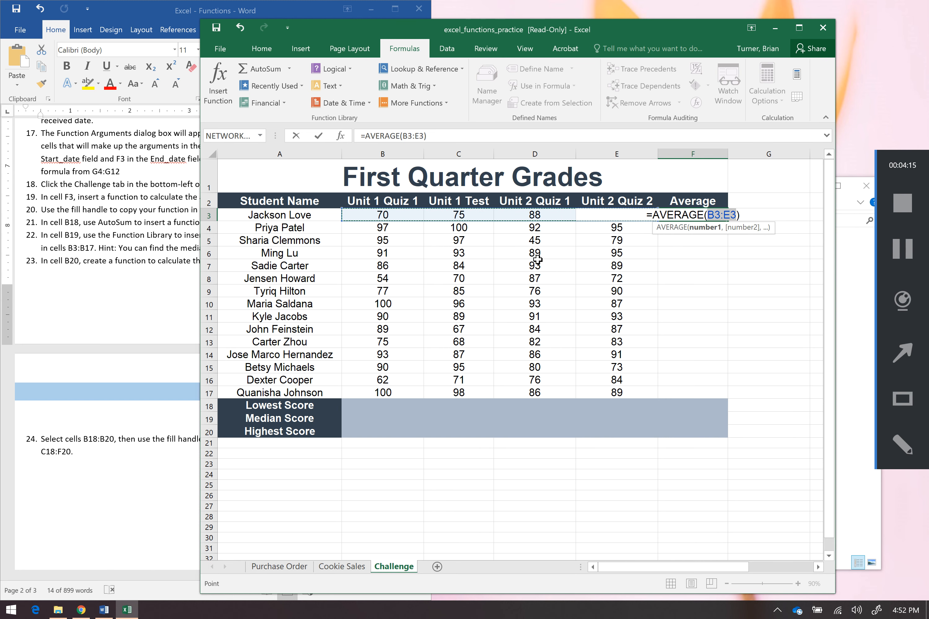
pyautogui.press('Return')
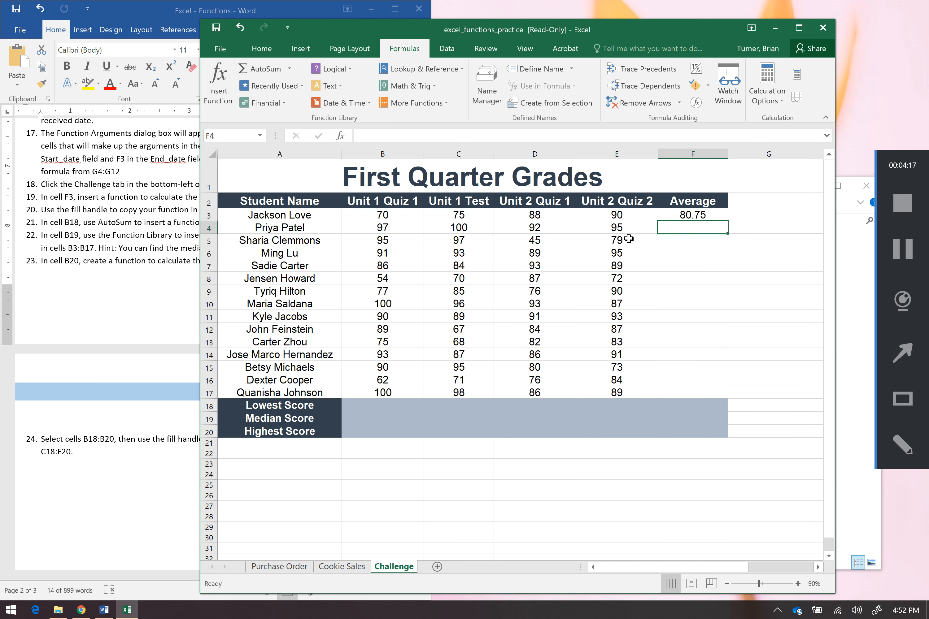
# Fill the F3 average formula down the Average column, then clear the extra copies in F18:F20
pyautogui.click(701, 214)
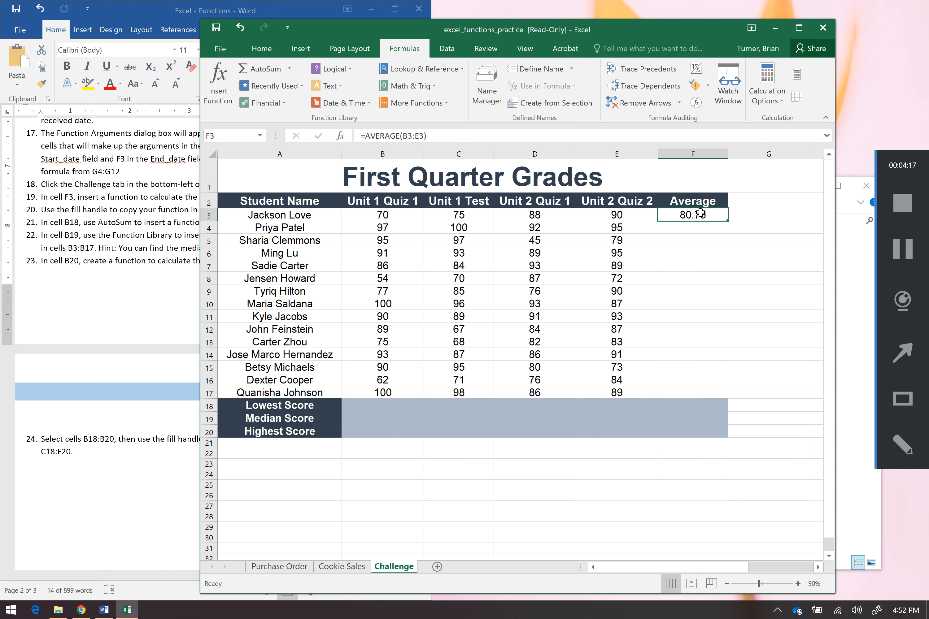
pyautogui.doubleClick(723, 222)
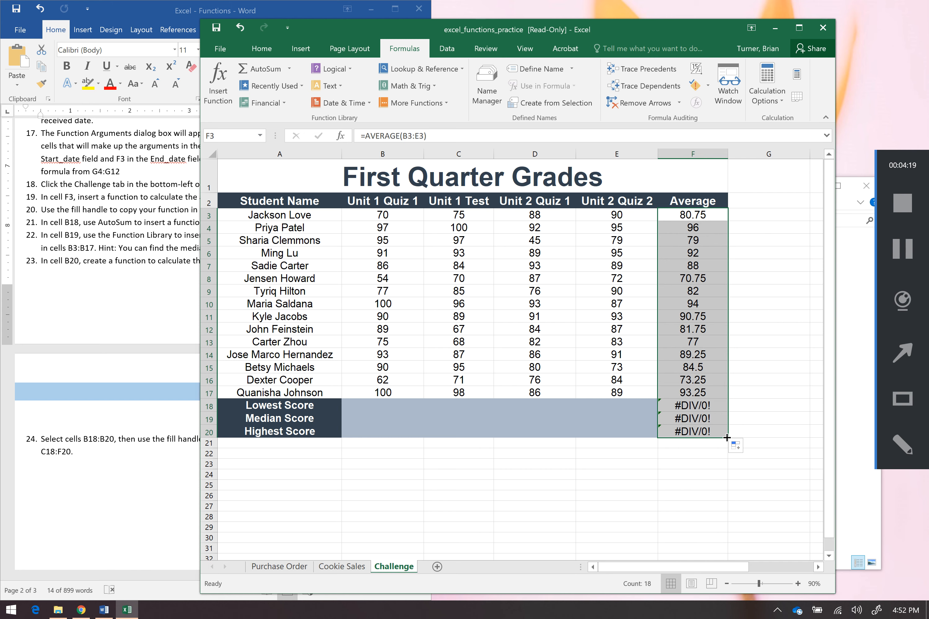
pyautogui.moveTo(727, 438); pyautogui.dragTo(726, 402)
pyautogui.click(717, 433)
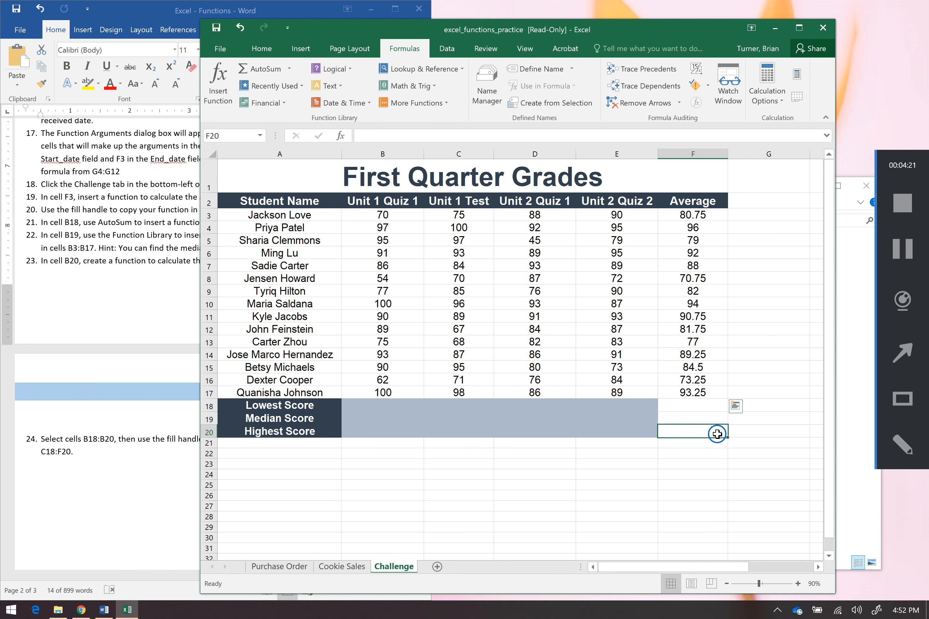
pyautogui.click(622, 488)
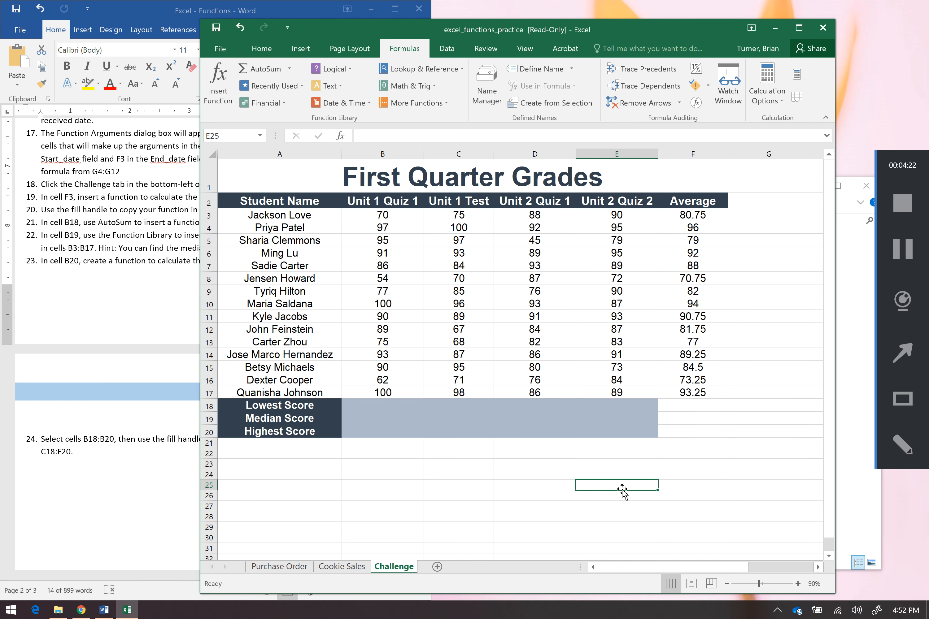
# Insert a MIN function in cell B18 with AutoSum for the range B3:B17
pyautogui.click(152, 265)
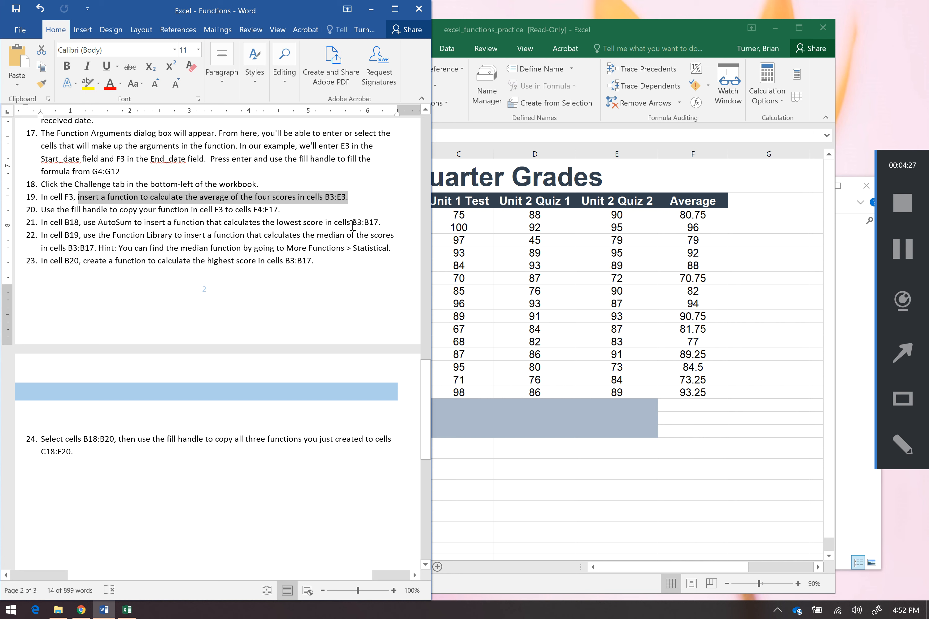
pyautogui.click(898, 251)
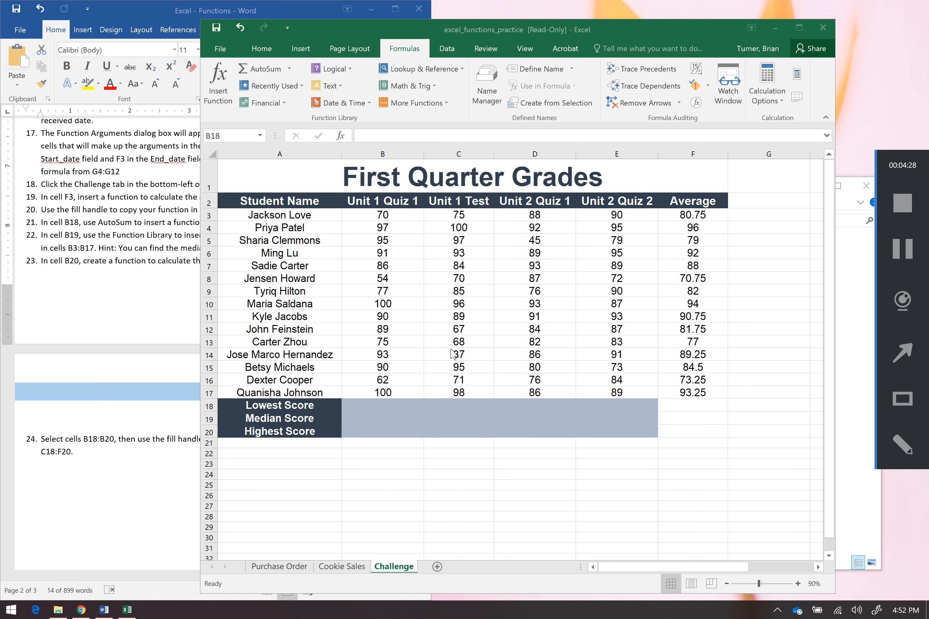
pyautogui.click(391, 406)
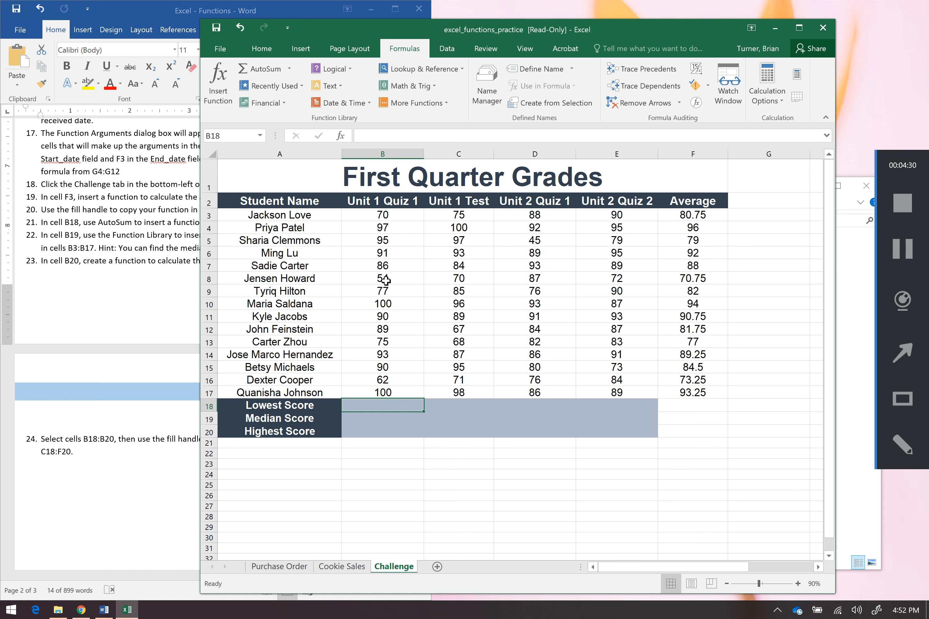
pyautogui.click(292, 71)
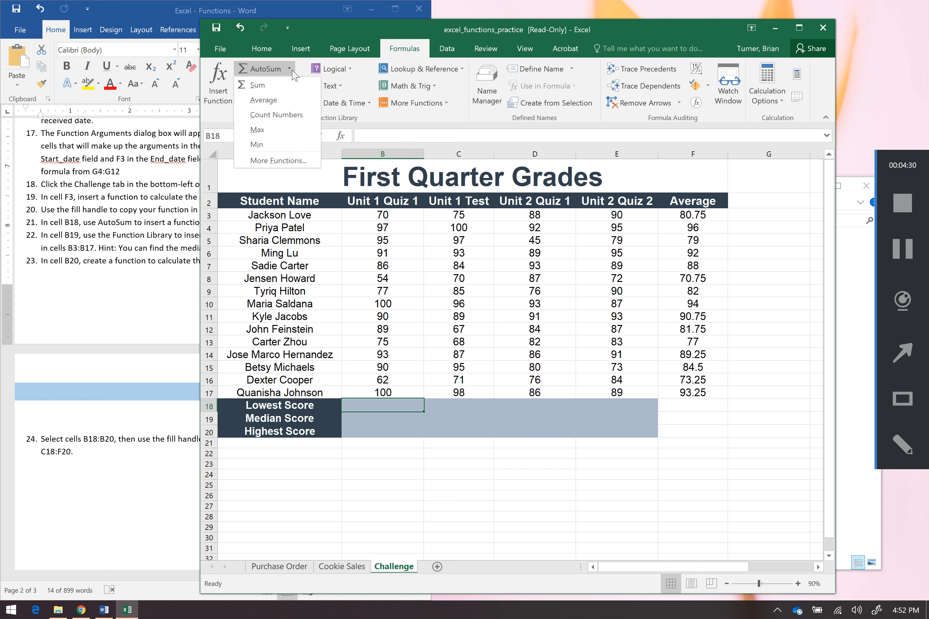
pyautogui.click(282, 151)
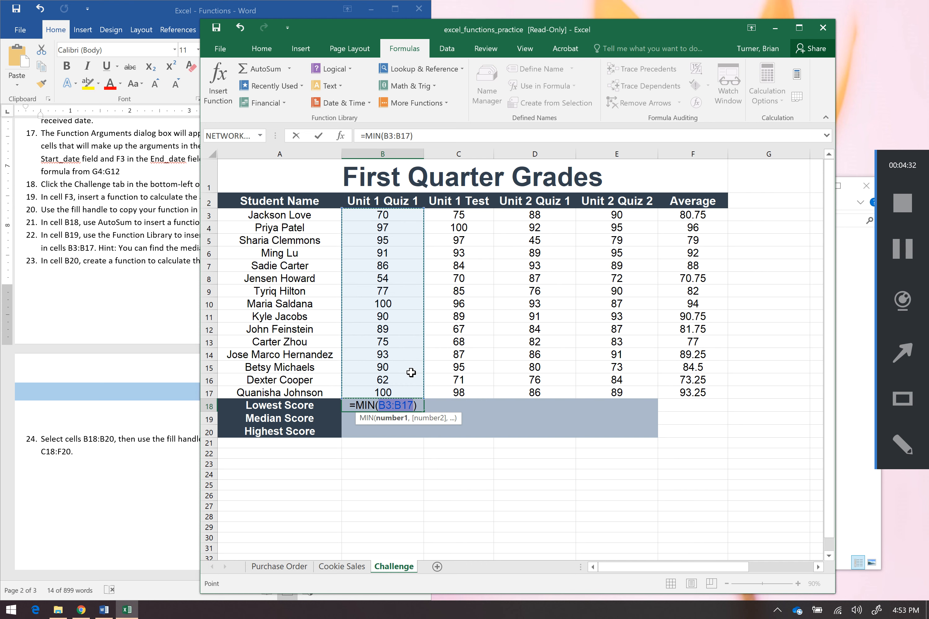
pyautogui.press('Return')
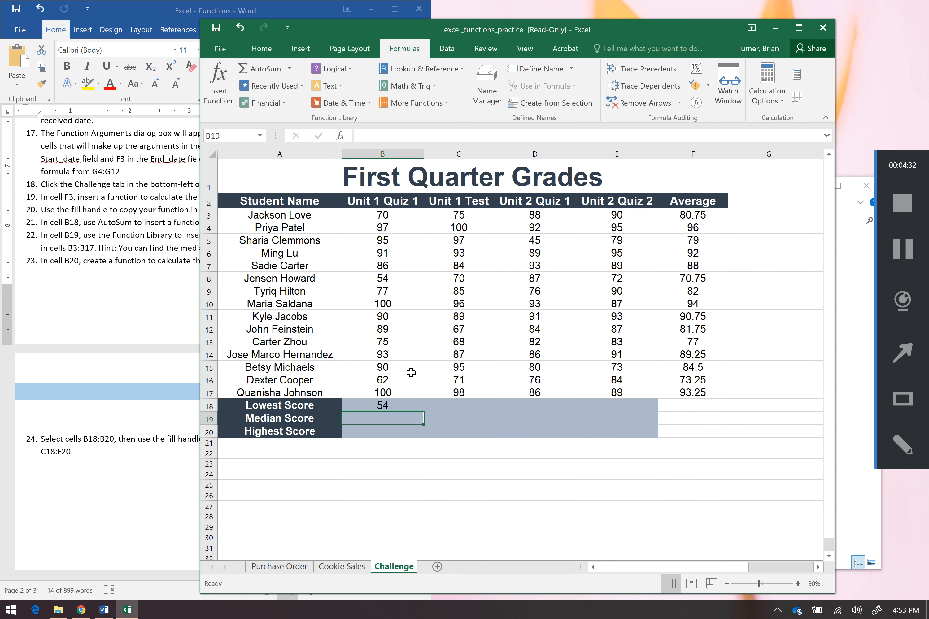
# Fill the B18 MIN formula across to E18
pyautogui.click(406, 405)
pyautogui.moveTo(426, 412); pyautogui.dragTo(640, 413)
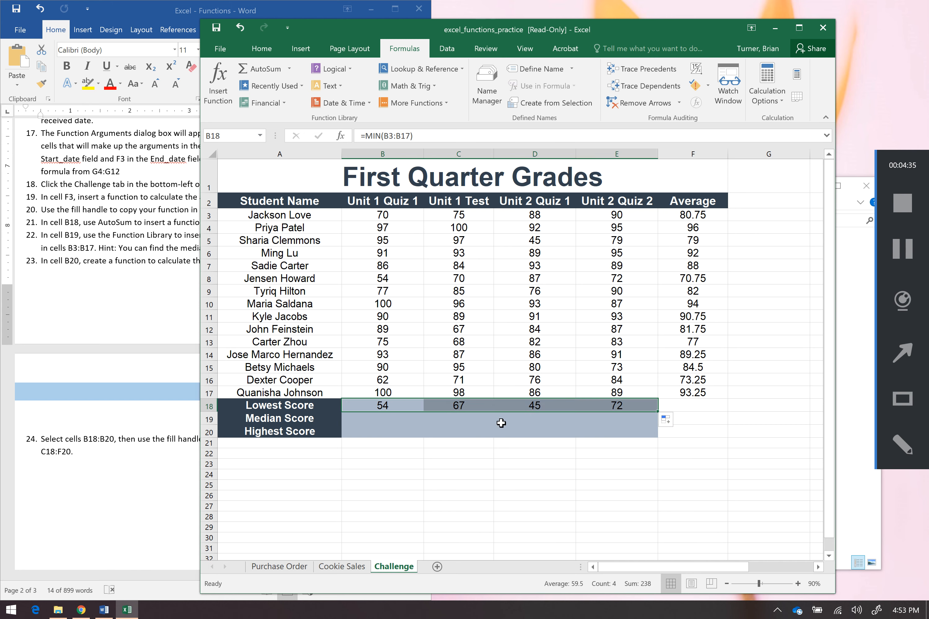
# Insert an AVERAGE function in cell B19 with AutoSum over the range B3:B17
pyautogui.click(393, 422)
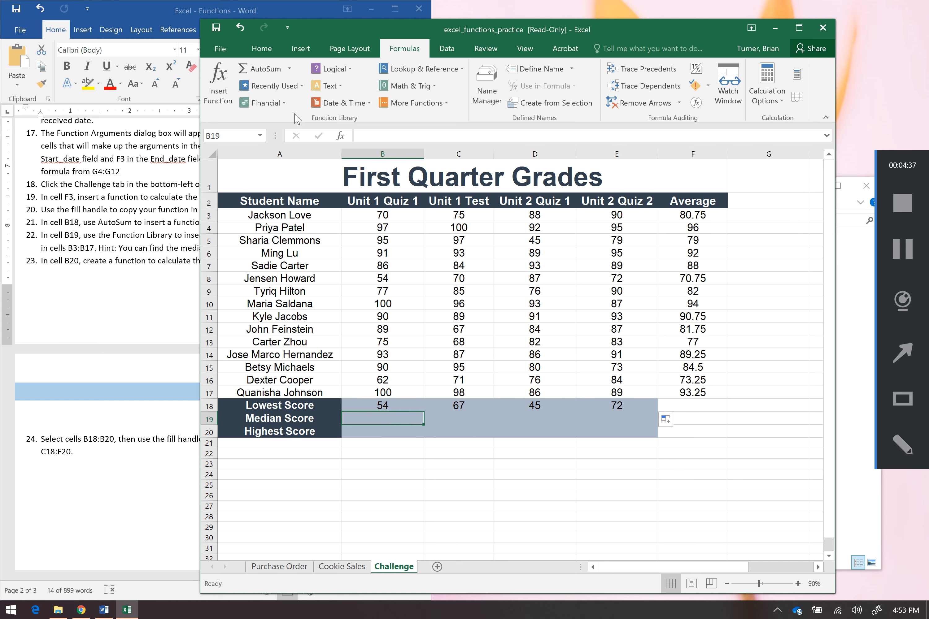
pyautogui.click(289, 70)
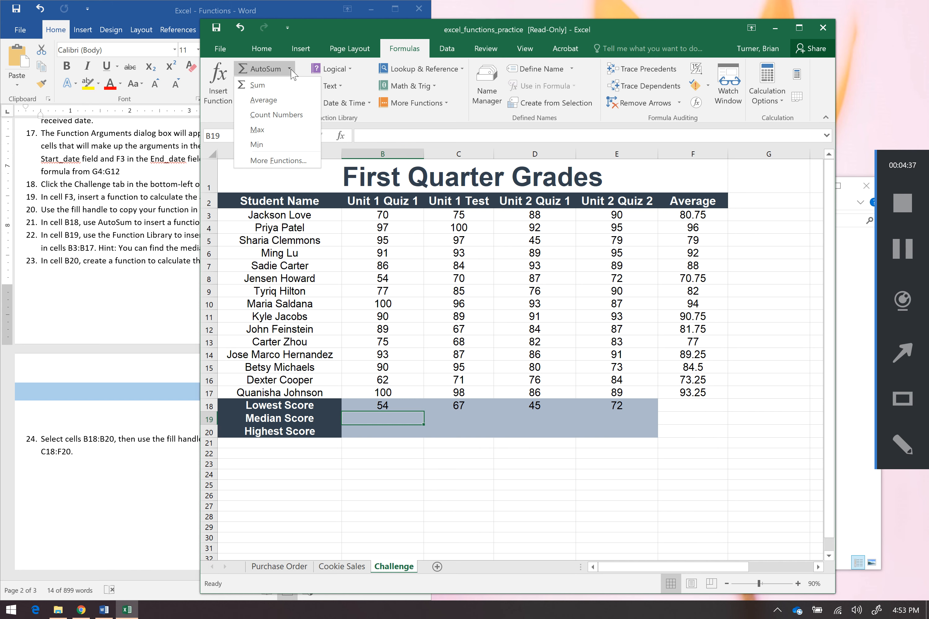
pyautogui.click(295, 103)
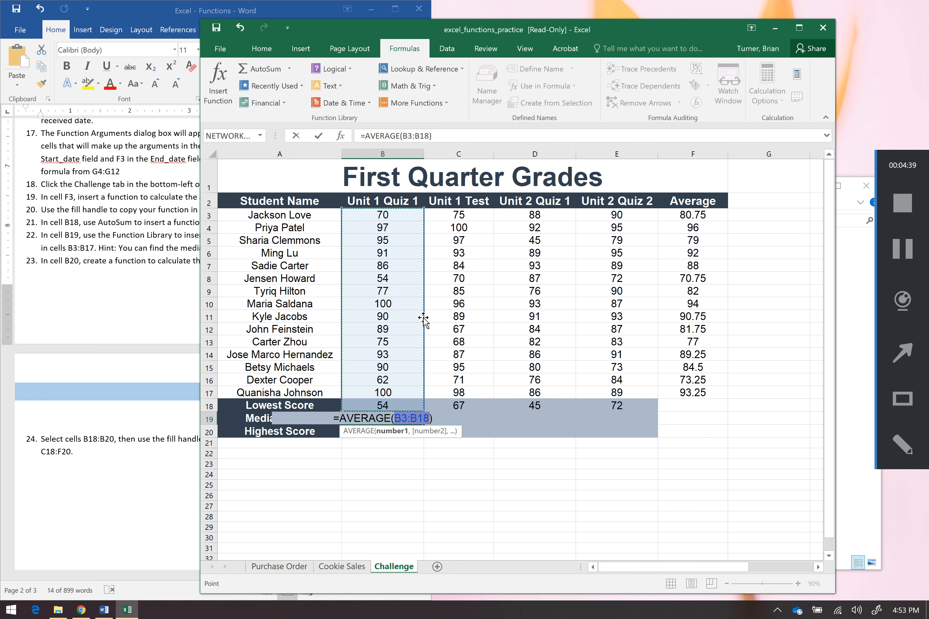
pyautogui.moveTo(405, 216); pyautogui.dragTo(403, 390)
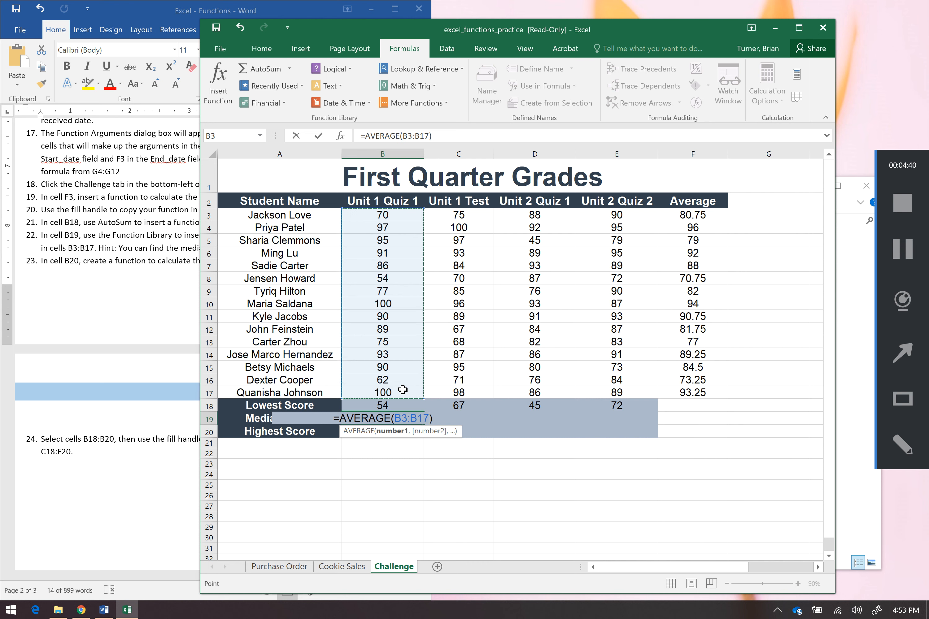
pyautogui.press('Return')
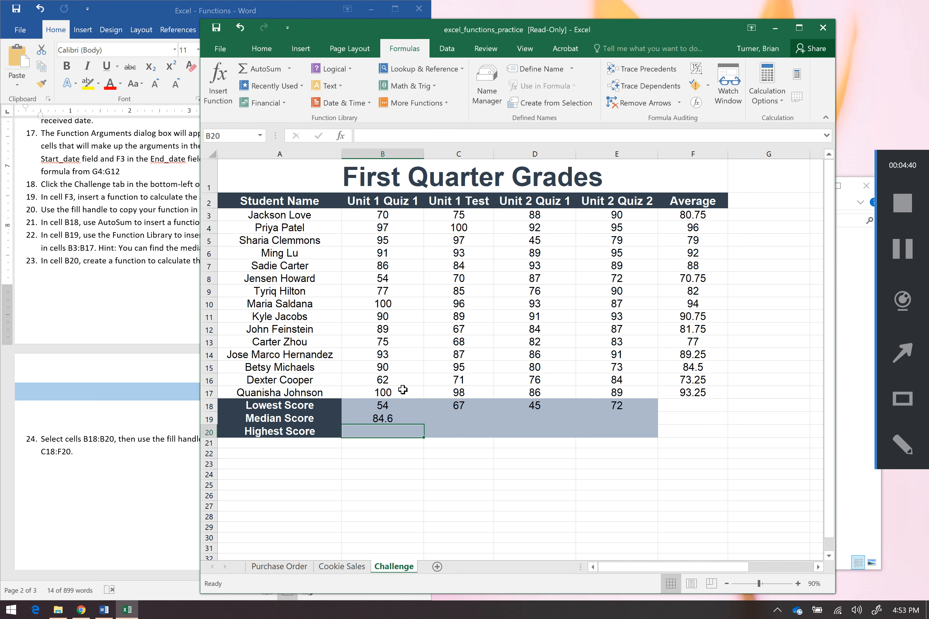
# Fill the B19 formula across to E19
pyautogui.click(401, 420)
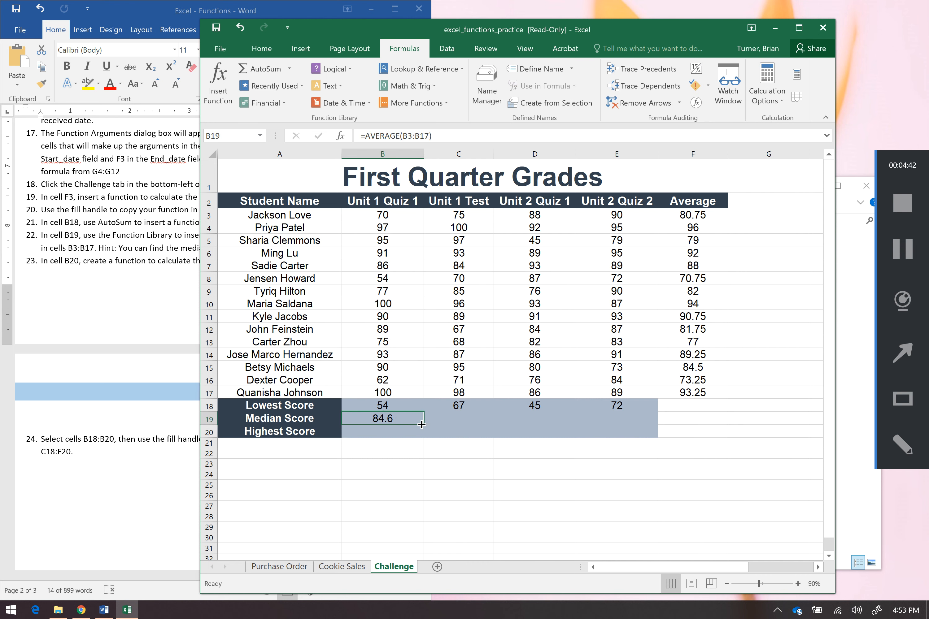
pyautogui.moveTo(424, 425); pyautogui.dragTo(634, 425)
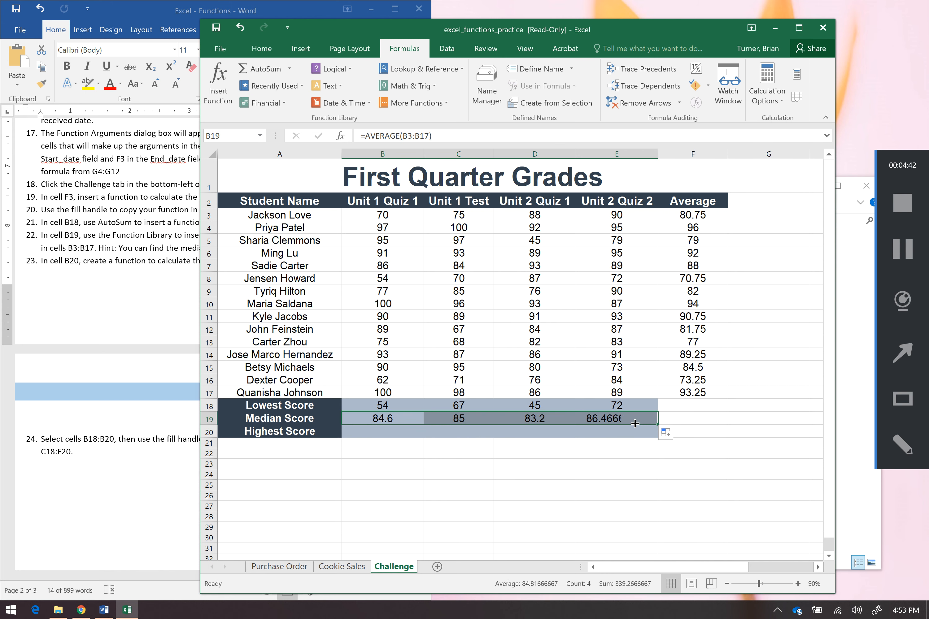
# Insert a MAX function in cell B20 with AutoSum over the range B3:B17
pyautogui.click(399, 431)
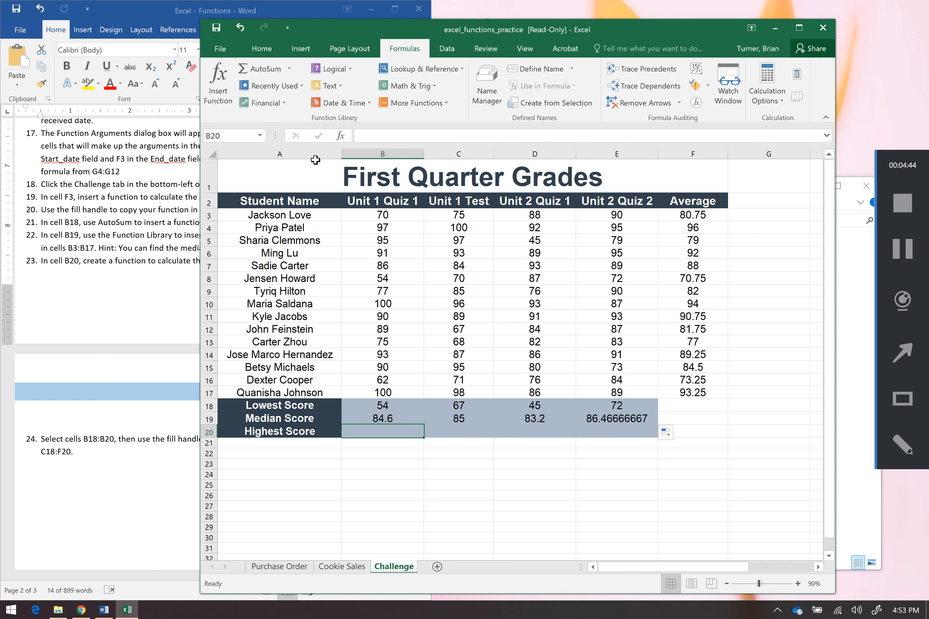
pyautogui.click(289, 69)
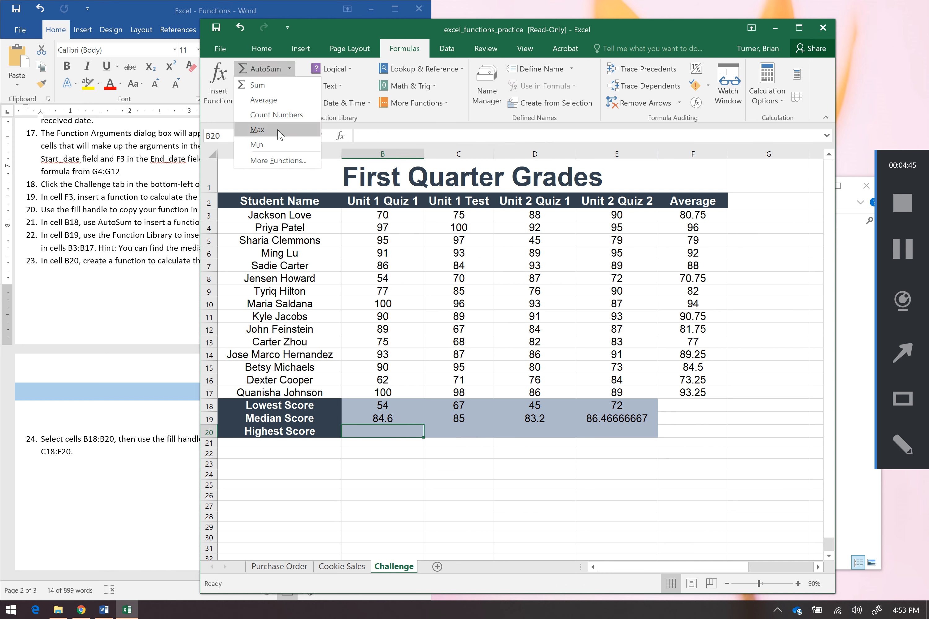
pyautogui.click(284, 134)
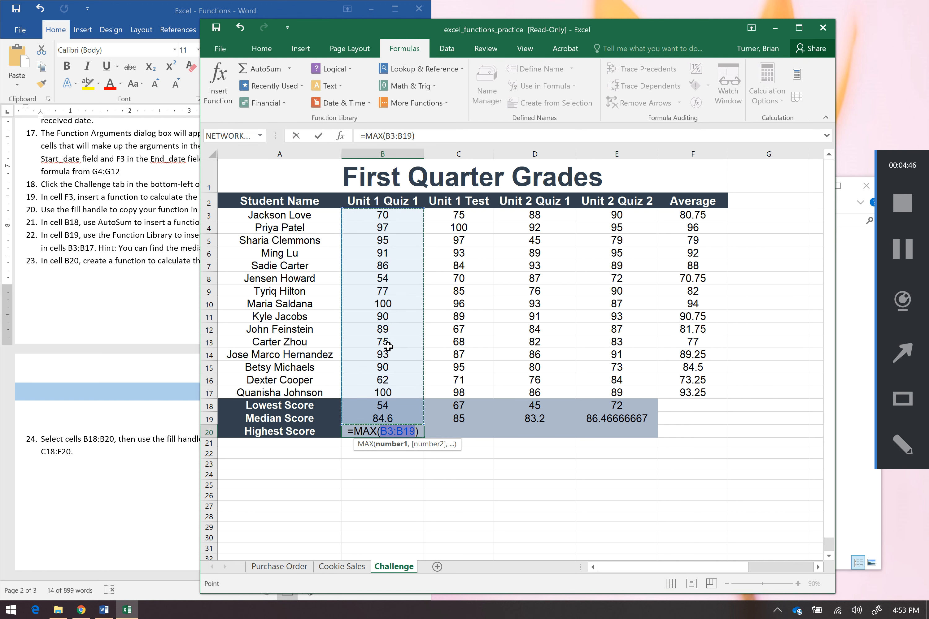
pyautogui.moveTo(399, 214); pyautogui.dragTo(400, 386)
pyautogui.press('Return')
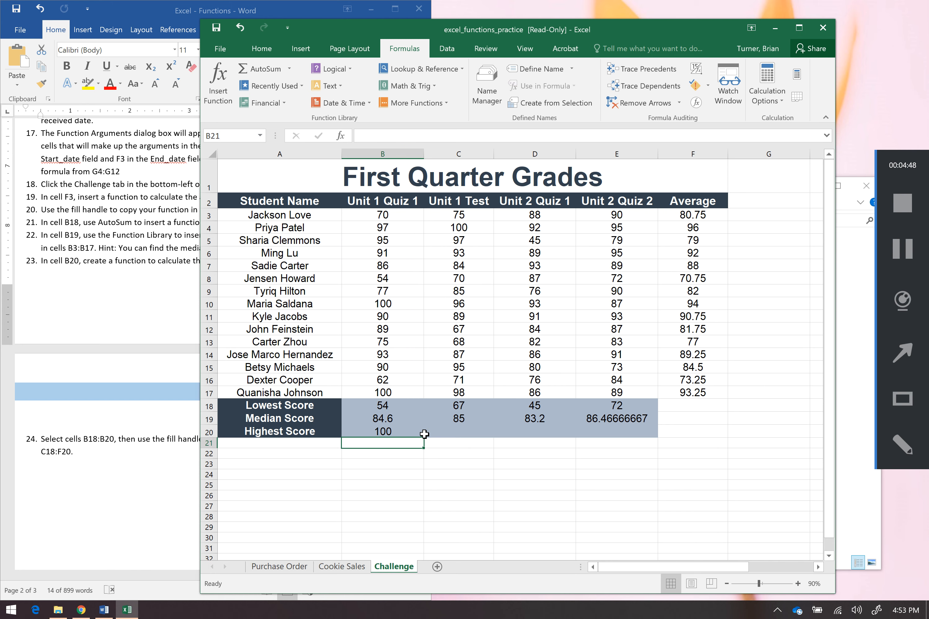
# Fill the B20 MAX formula across to E20, checking the instructions document for the next task
pyautogui.click(402, 431)
pyautogui.moveTo(424, 437); pyautogui.dragTo(648, 435)
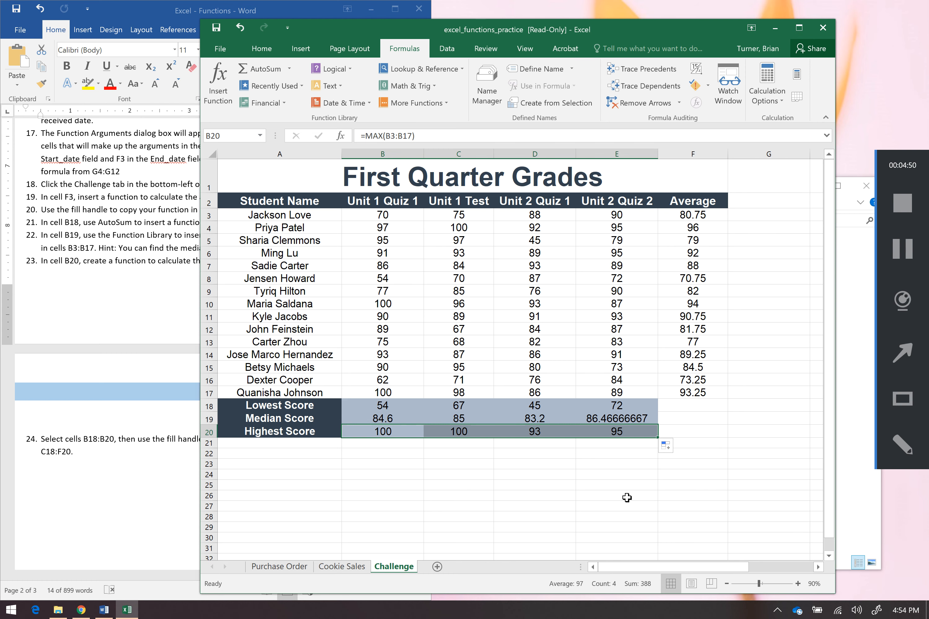
pyautogui.hotkey('alt', 'Tab')
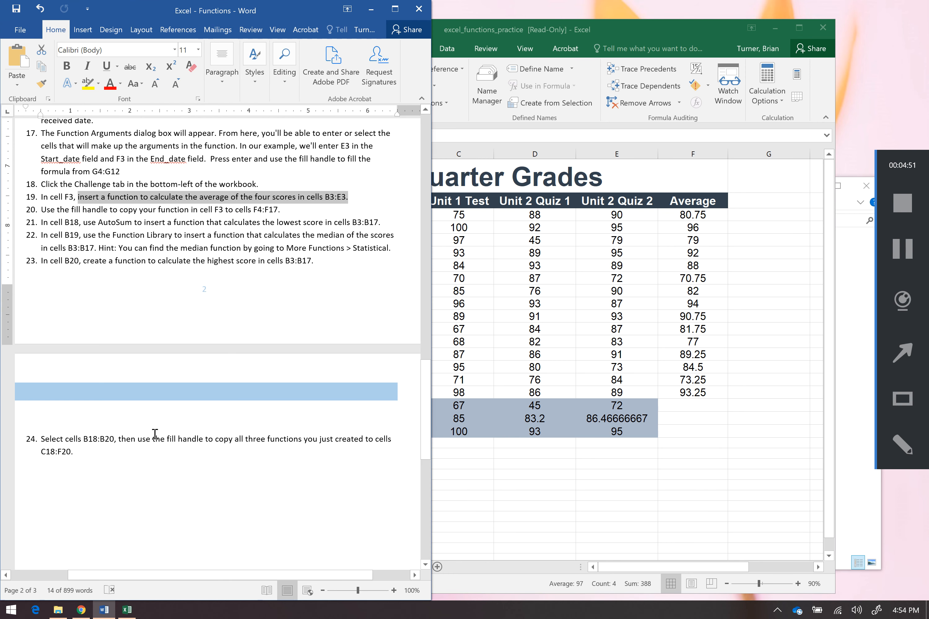
pyautogui.click(299, 445)
pyautogui.click(664, 451)
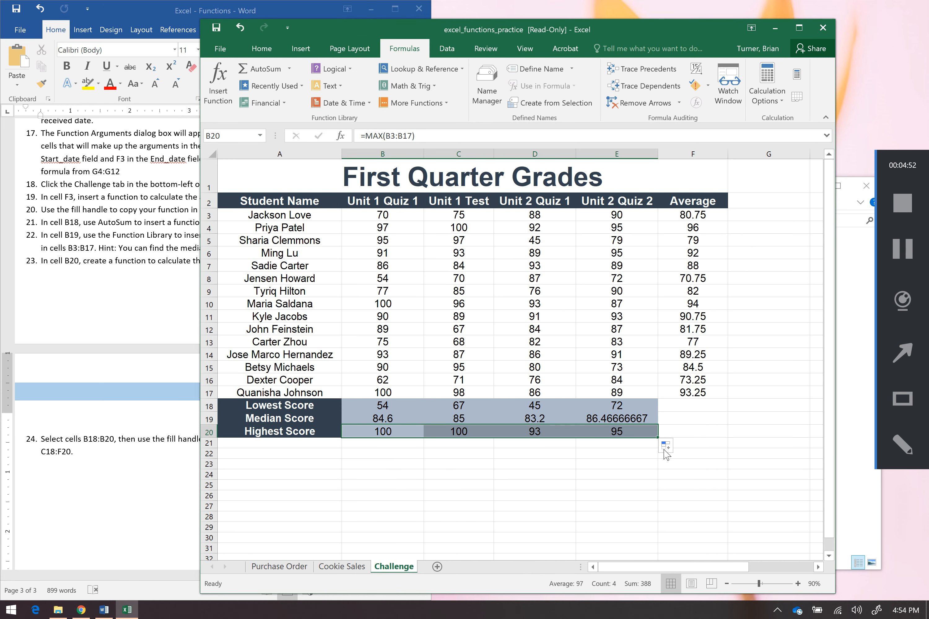
# Review the completed Purchase Order, Cookie Sales and Challenge sheets
pyautogui.click(295, 570)
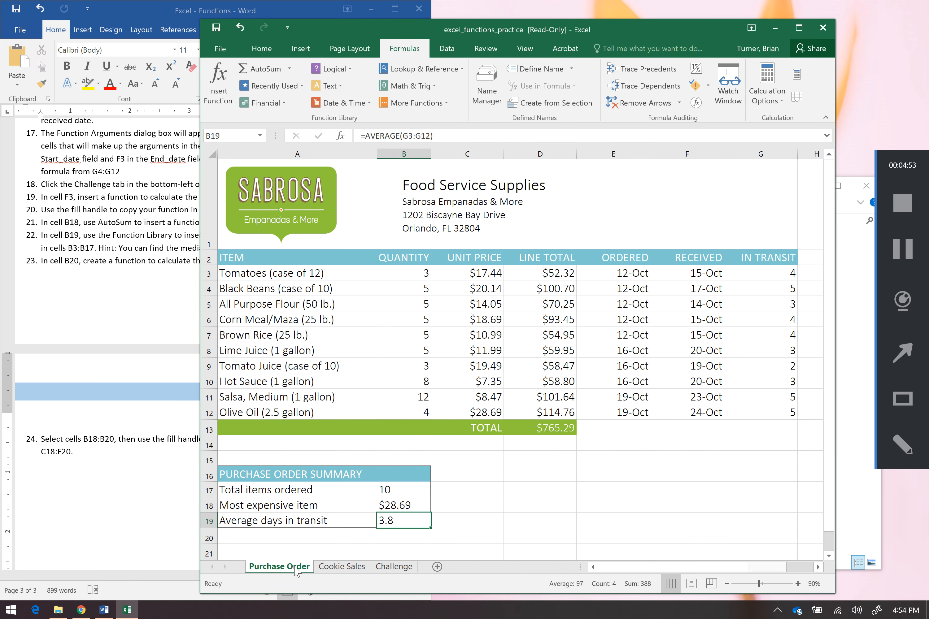
pyautogui.click(352, 567)
pyautogui.click(403, 571)
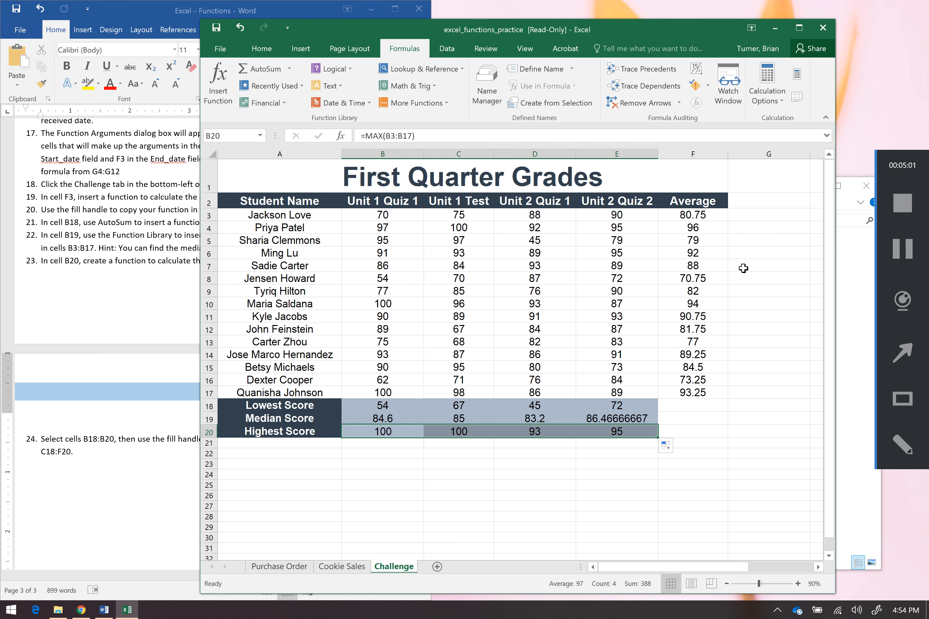
pyautogui.click(898, 303)
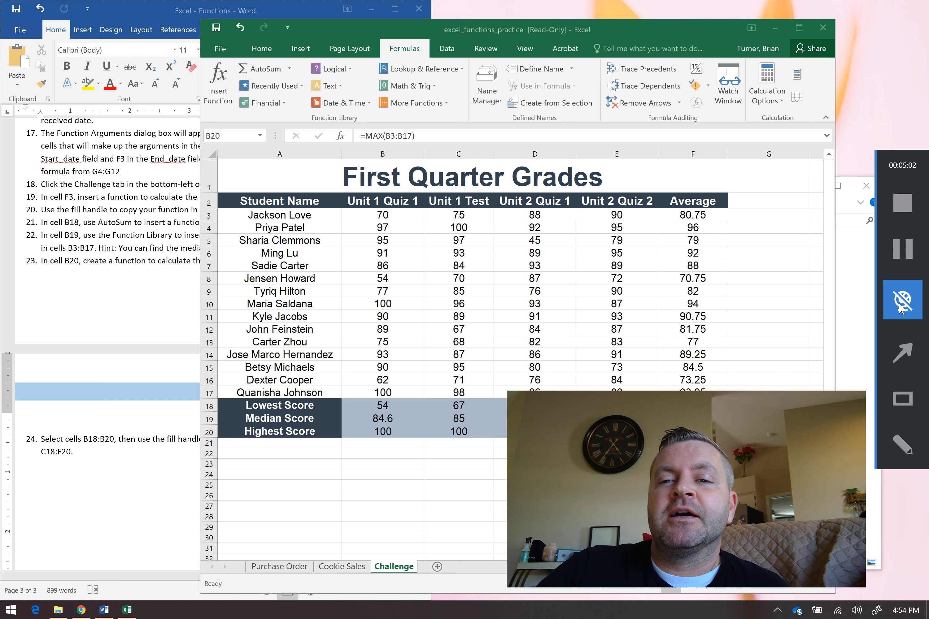